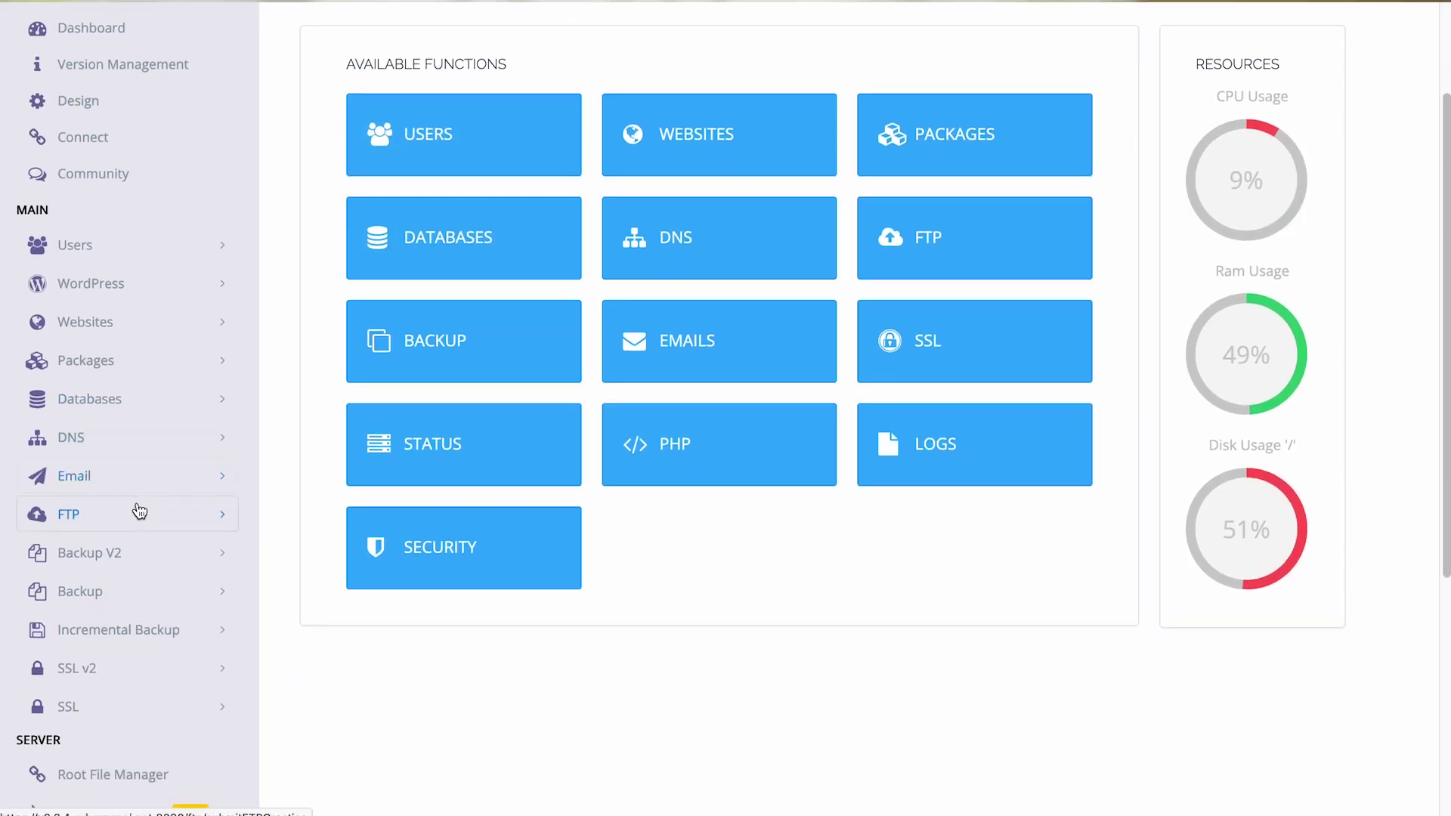
# Open the Backup V2 backend configuration page
pyautogui.click(137, 518)
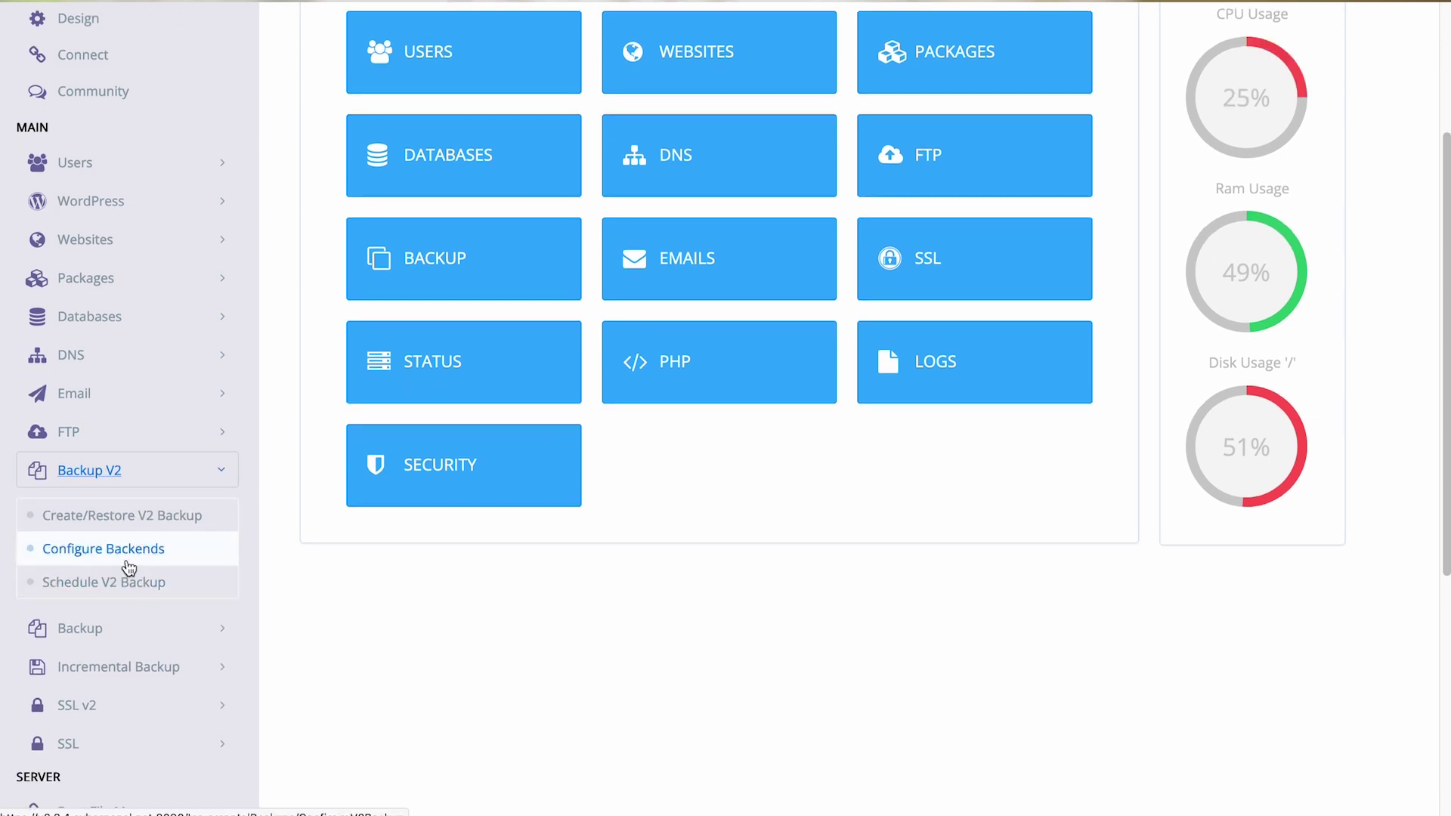
pyautogui.rightClick(130, 538)
pyautogui.click(160, 550)
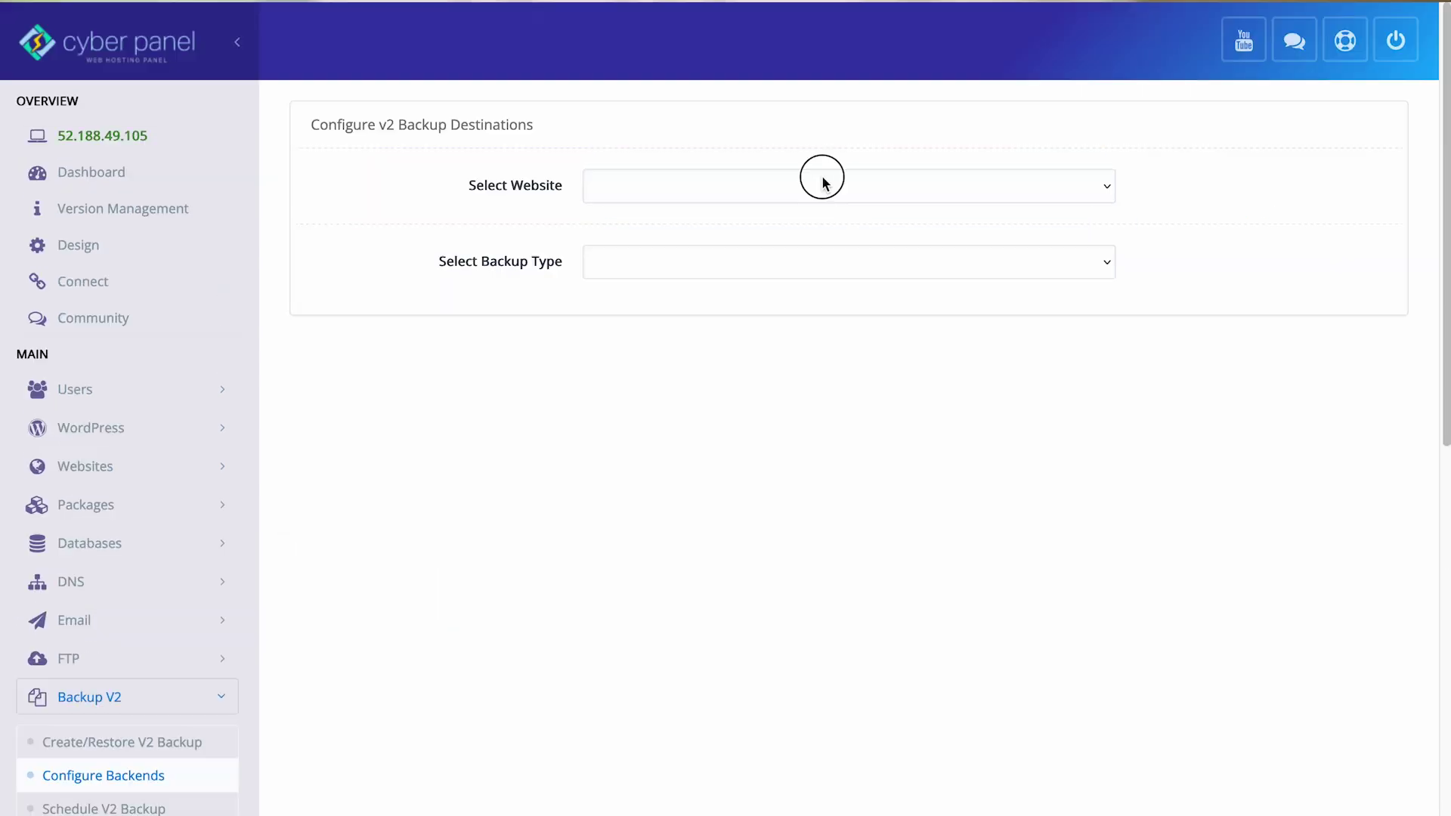
# Select apache.cyberpanel.net, choose GDrive as backup type, and enter account name meeting
pyautogui.click(819, 182)
pyautogui.click(819, 201)
pyautogui.click(738, 261)
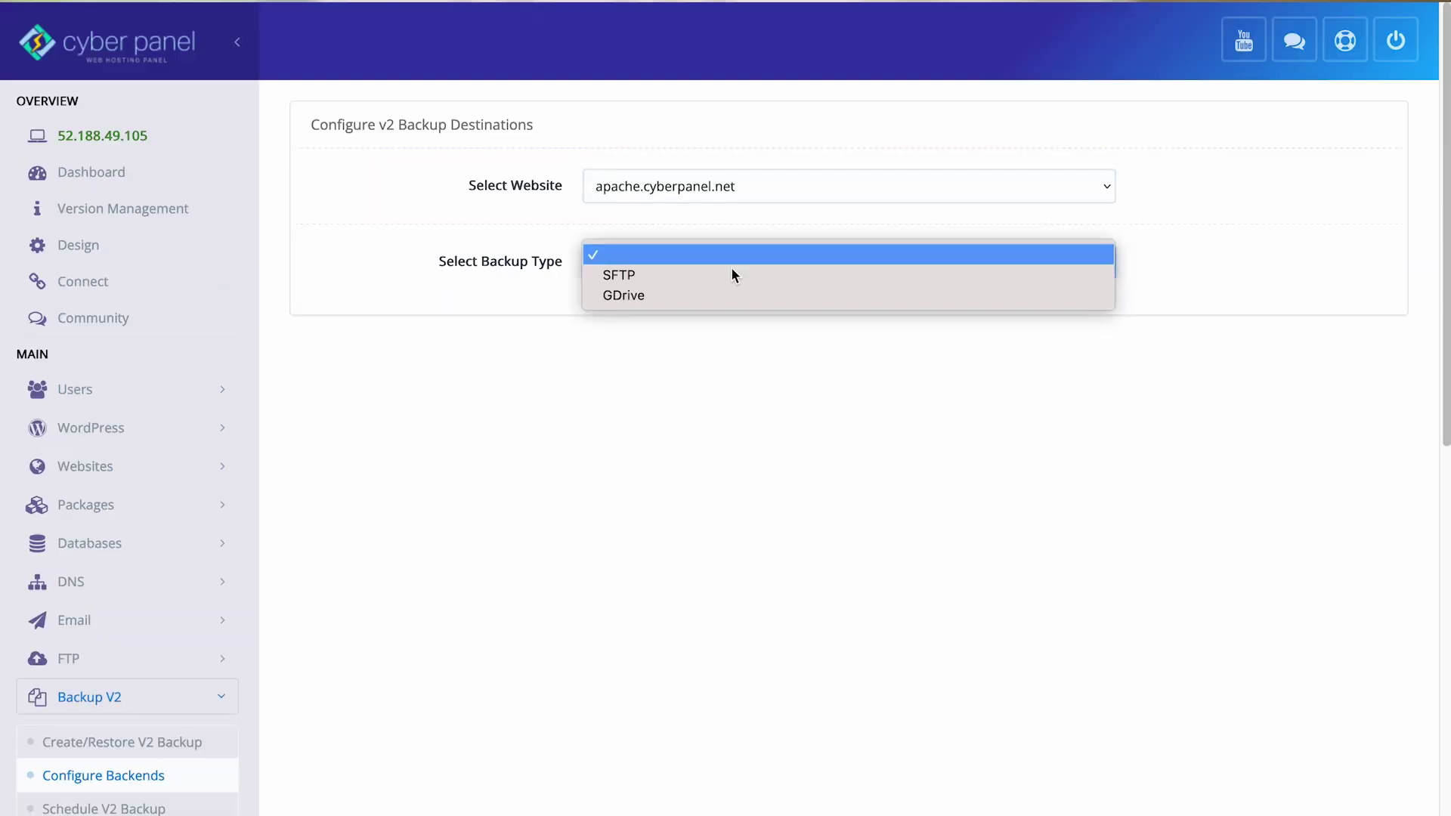
pyautogui.click(730, 295)
pyautogui.click(630, 126)
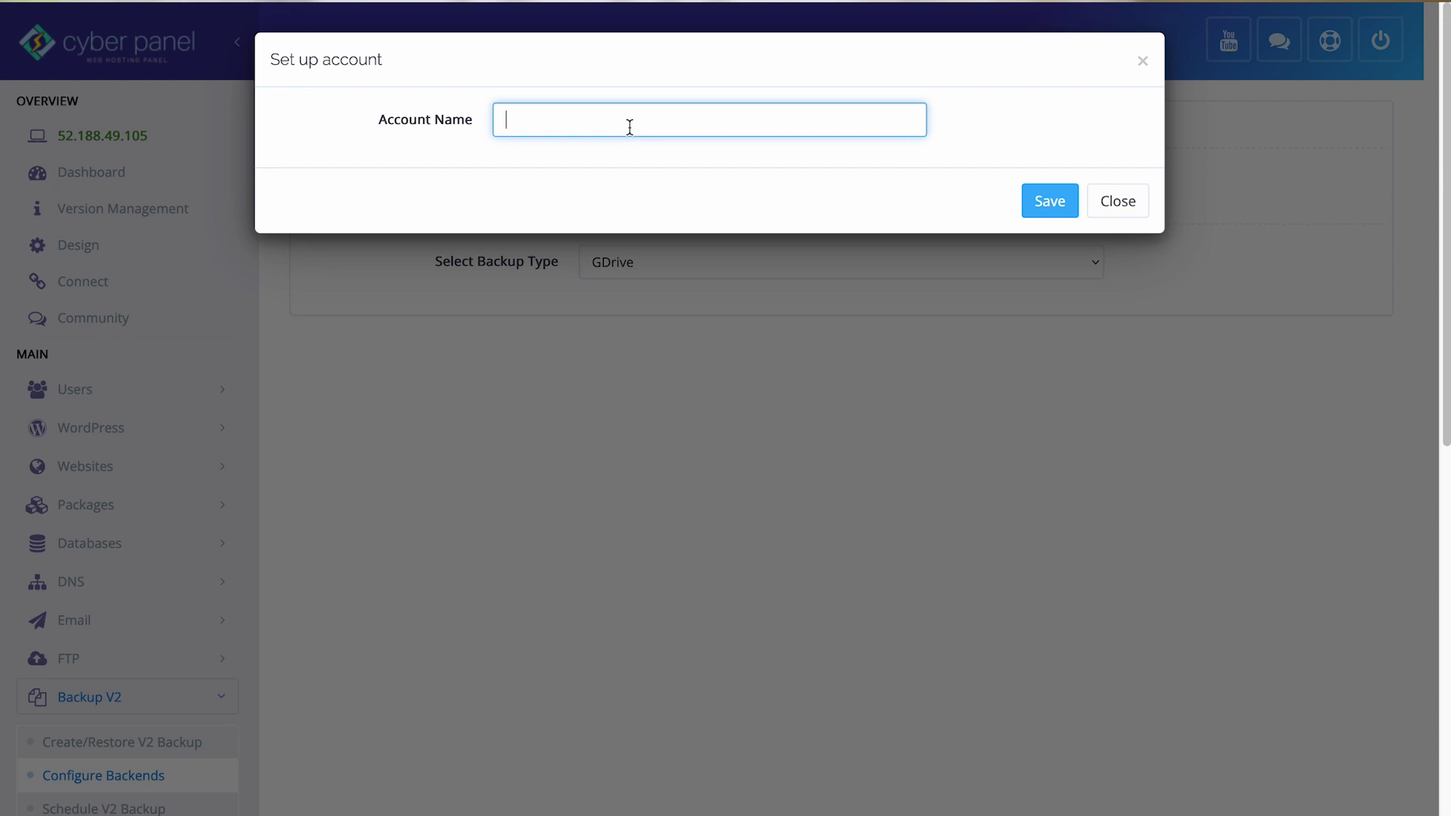
pyautogui.write('meeting')
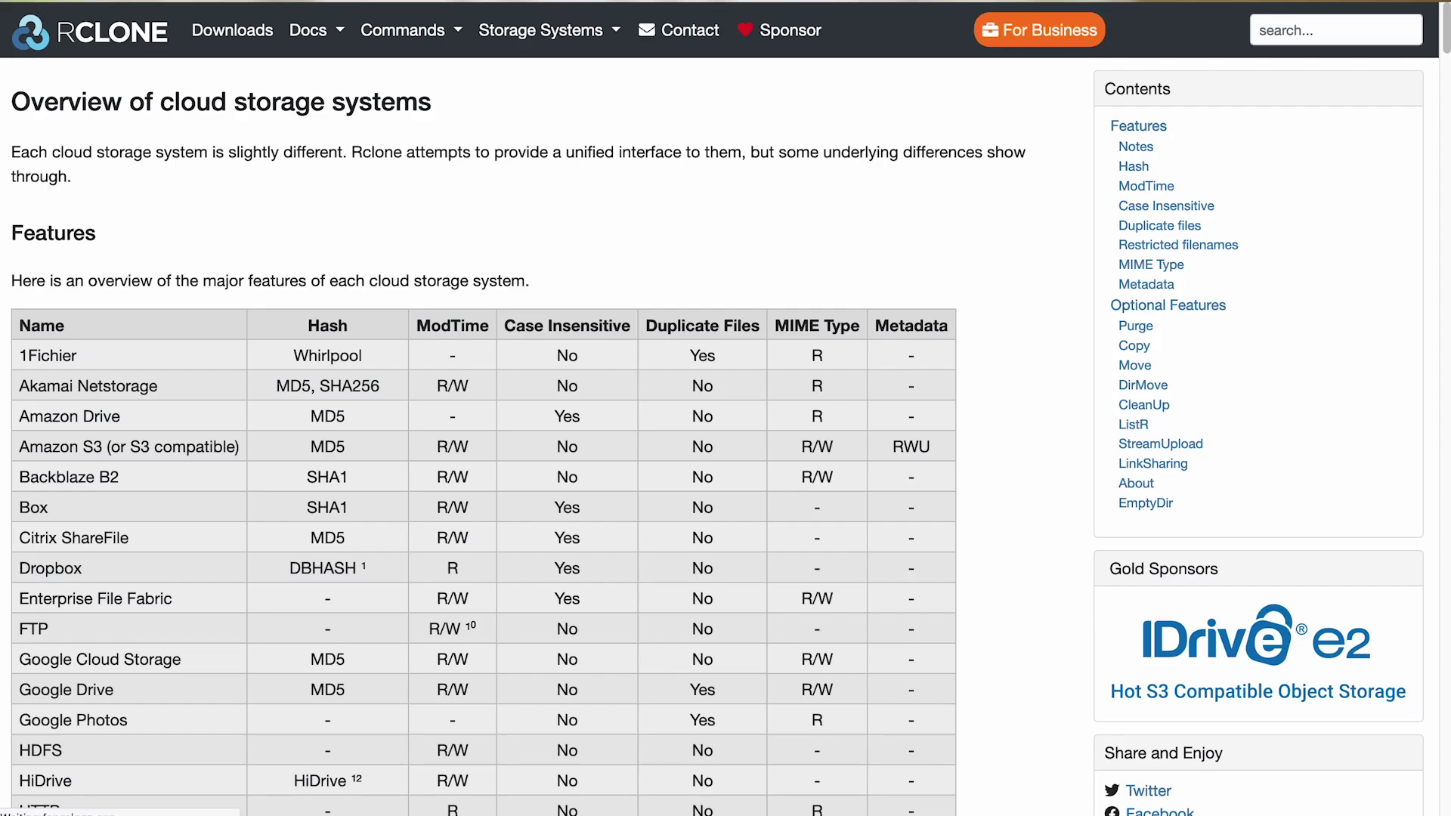
# Scroll the rclone storage overview table and highlight Amazon Drive and Backblaze B2
pyautogui.scroll(-3, 357, 231)
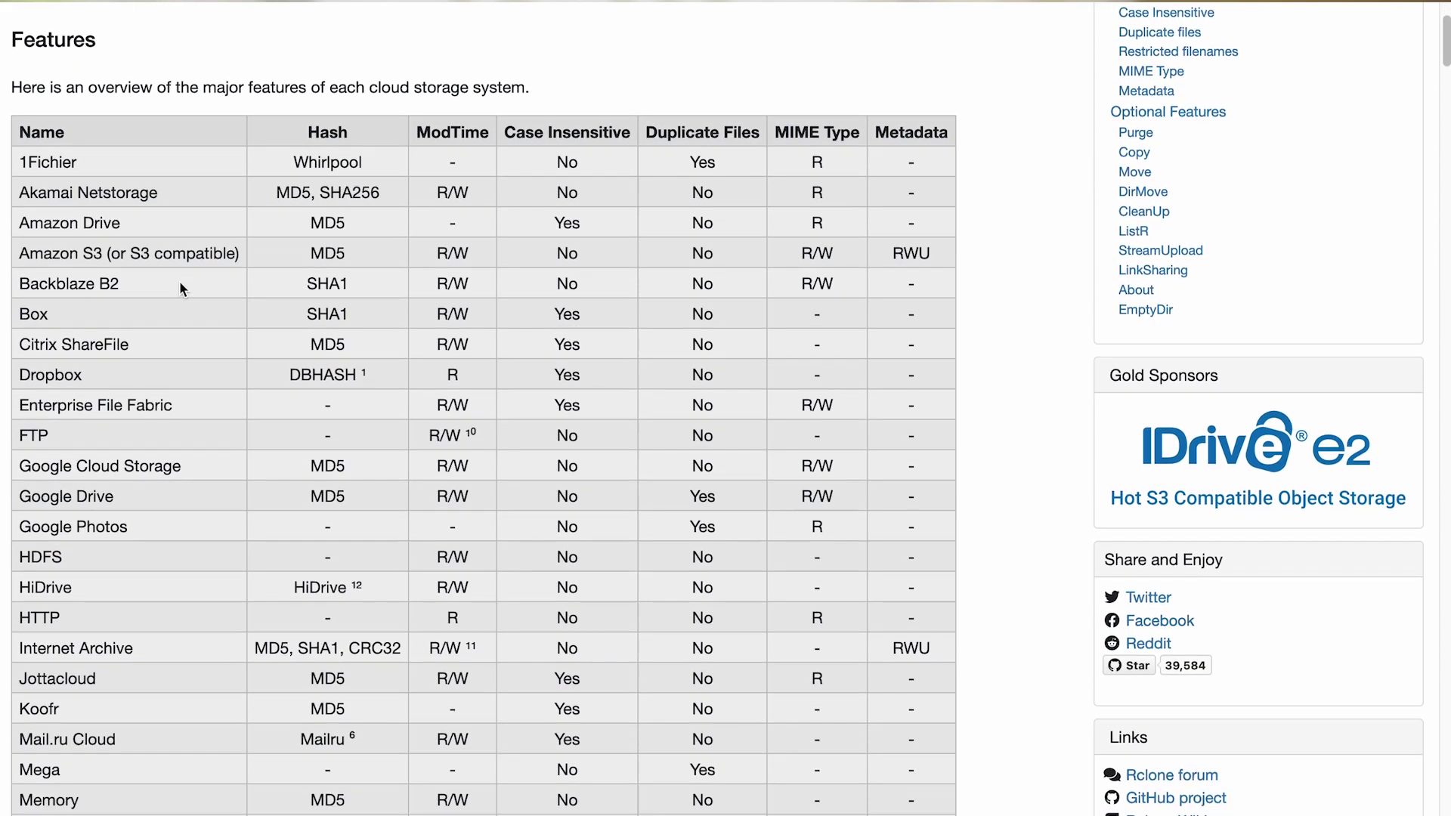
pyautogui.tripleClick(72, 223)
pyautogui.tripleClick(67, 280)
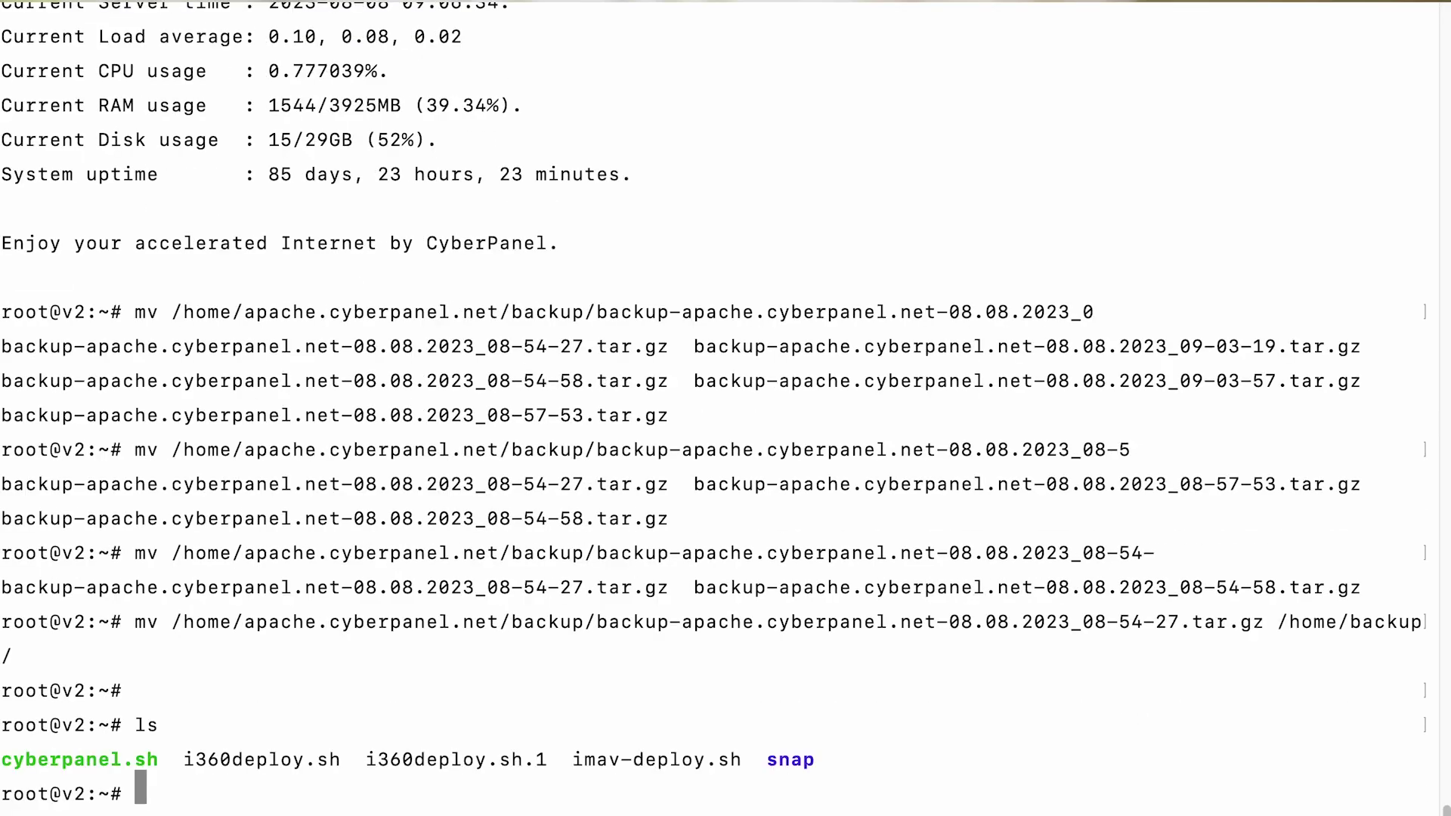
# Go to /home and list its contents with ls -la
pyautogui.write('cd /home')
pyautogui.press('Return')
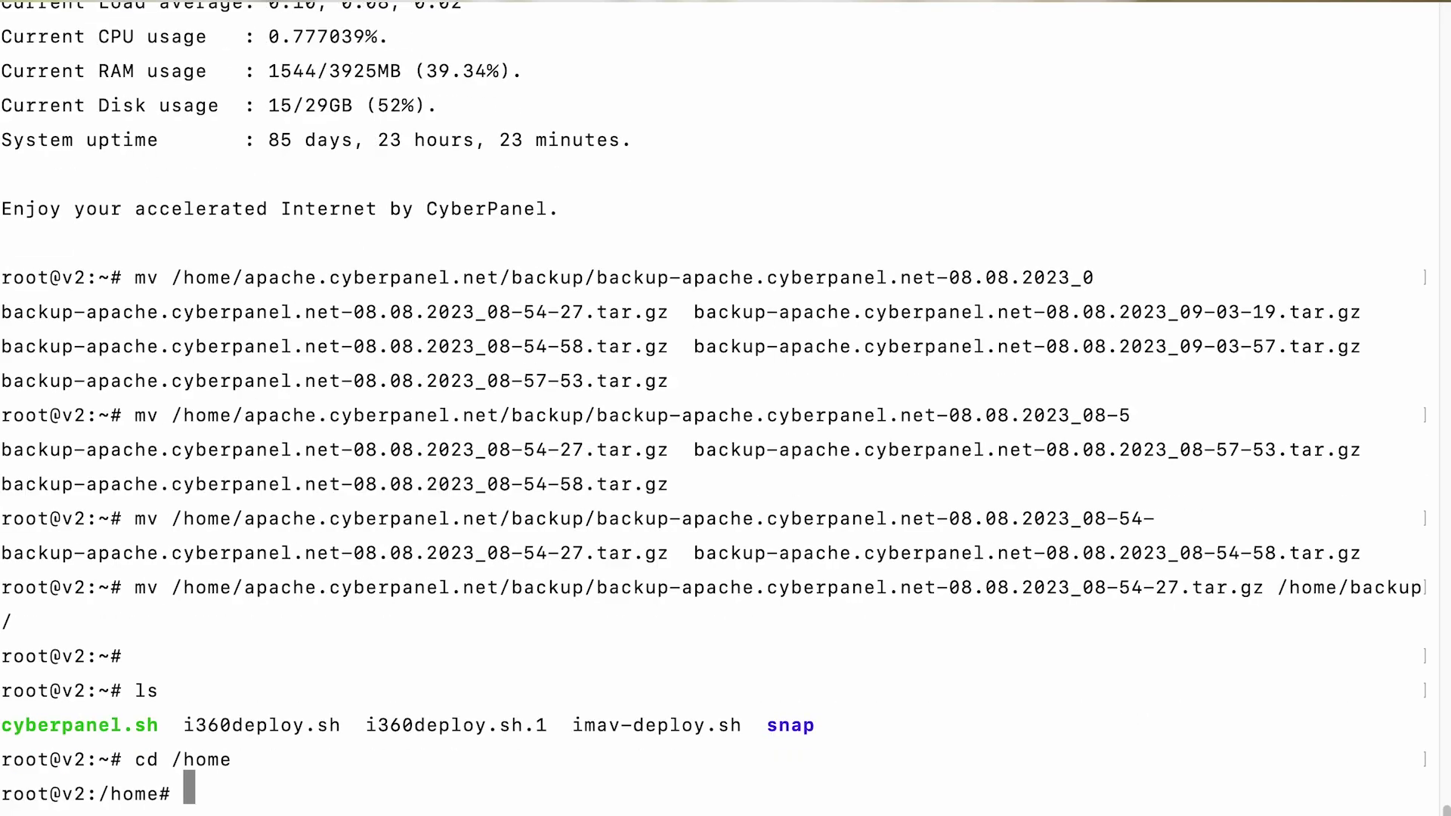
pyautogui.write('ls -la')
pyautogui.press('Return')
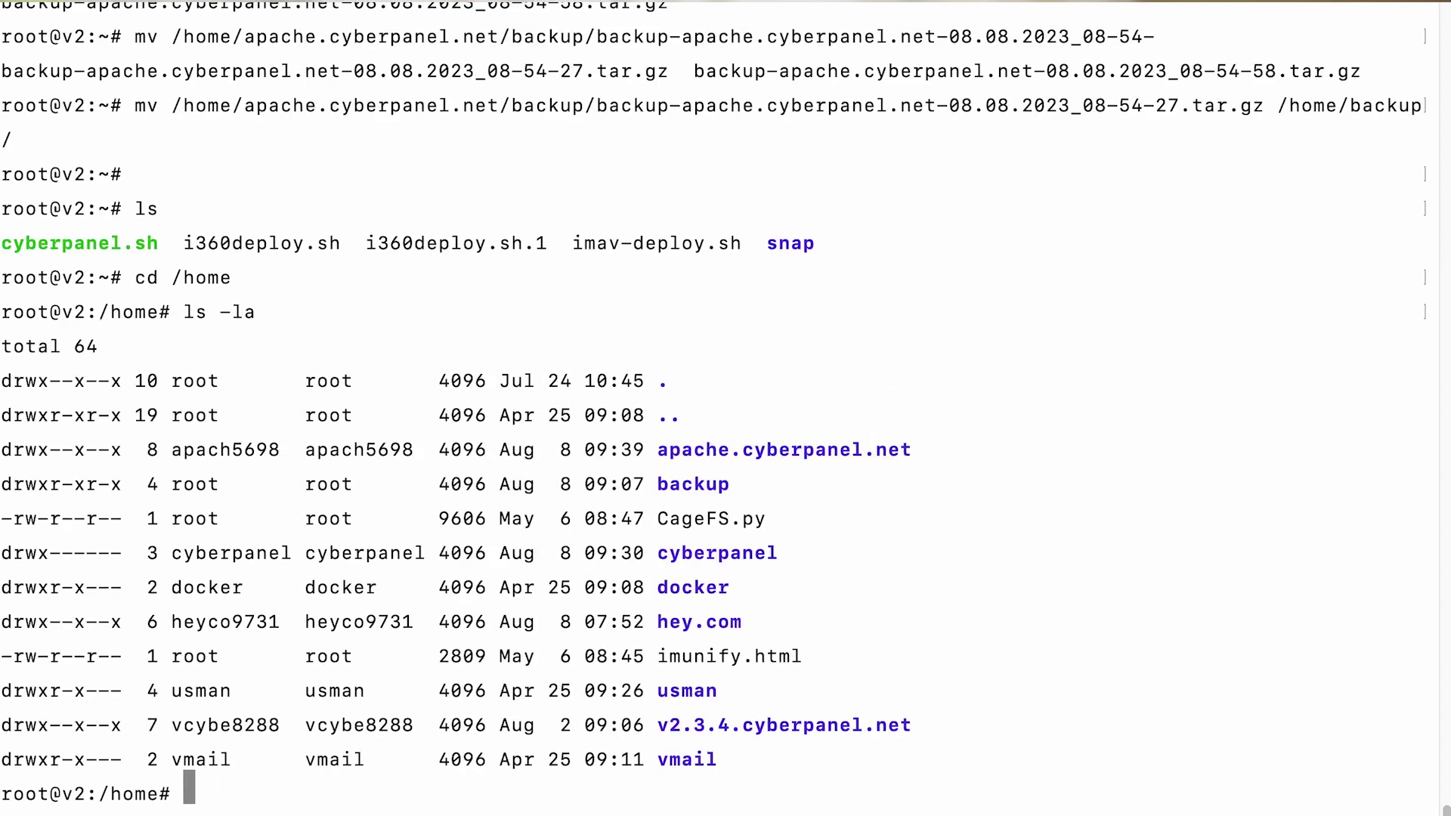
# Switch to the site's user with sudo su, using the username from the listing
pyautogui.write('sudo su')
pyautogui.rightClick(204, 452)
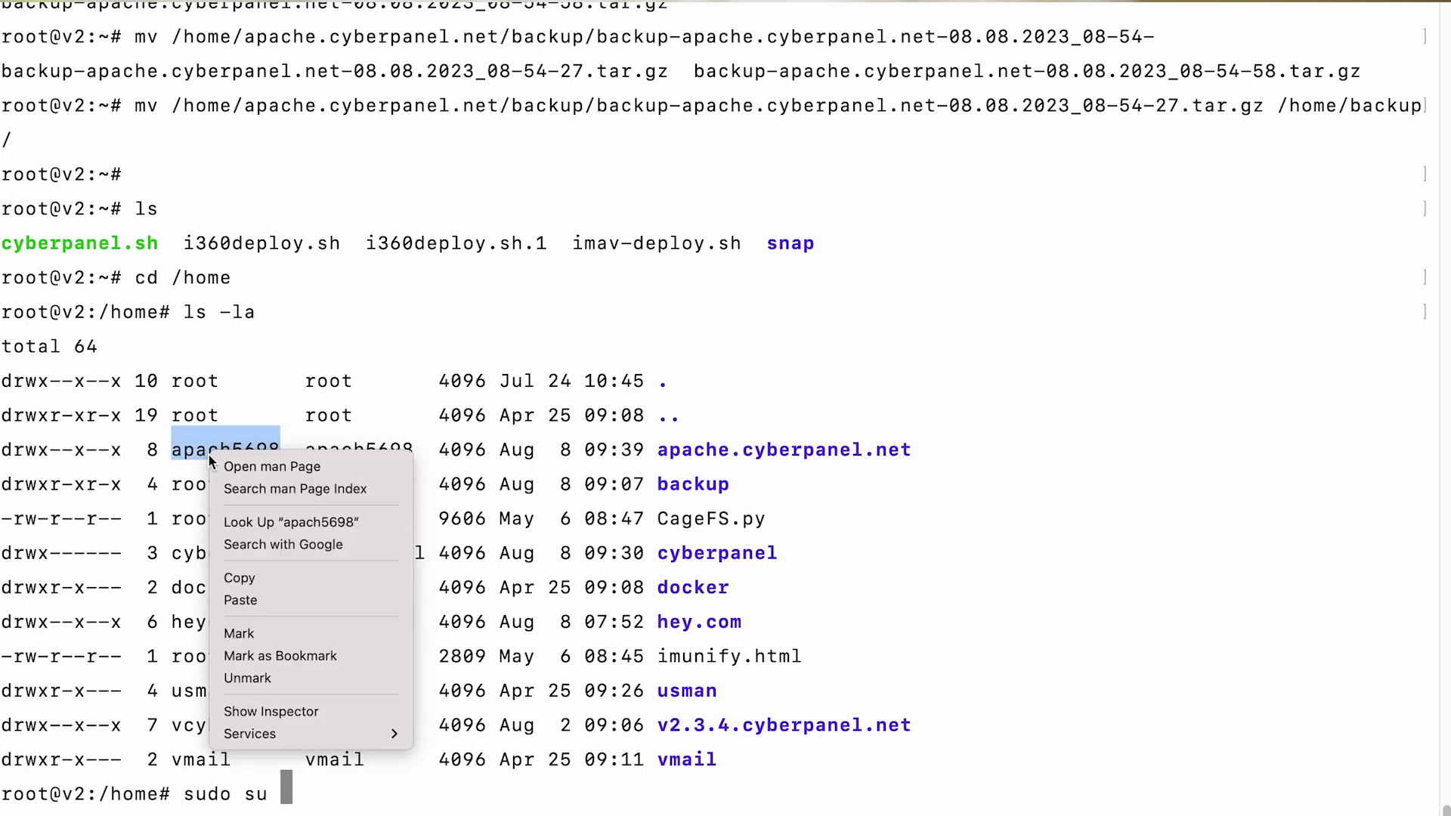
pyautogui.rightClick(453, 656)
pyautogui.click(485, 671)
pyautogui.press('Return')
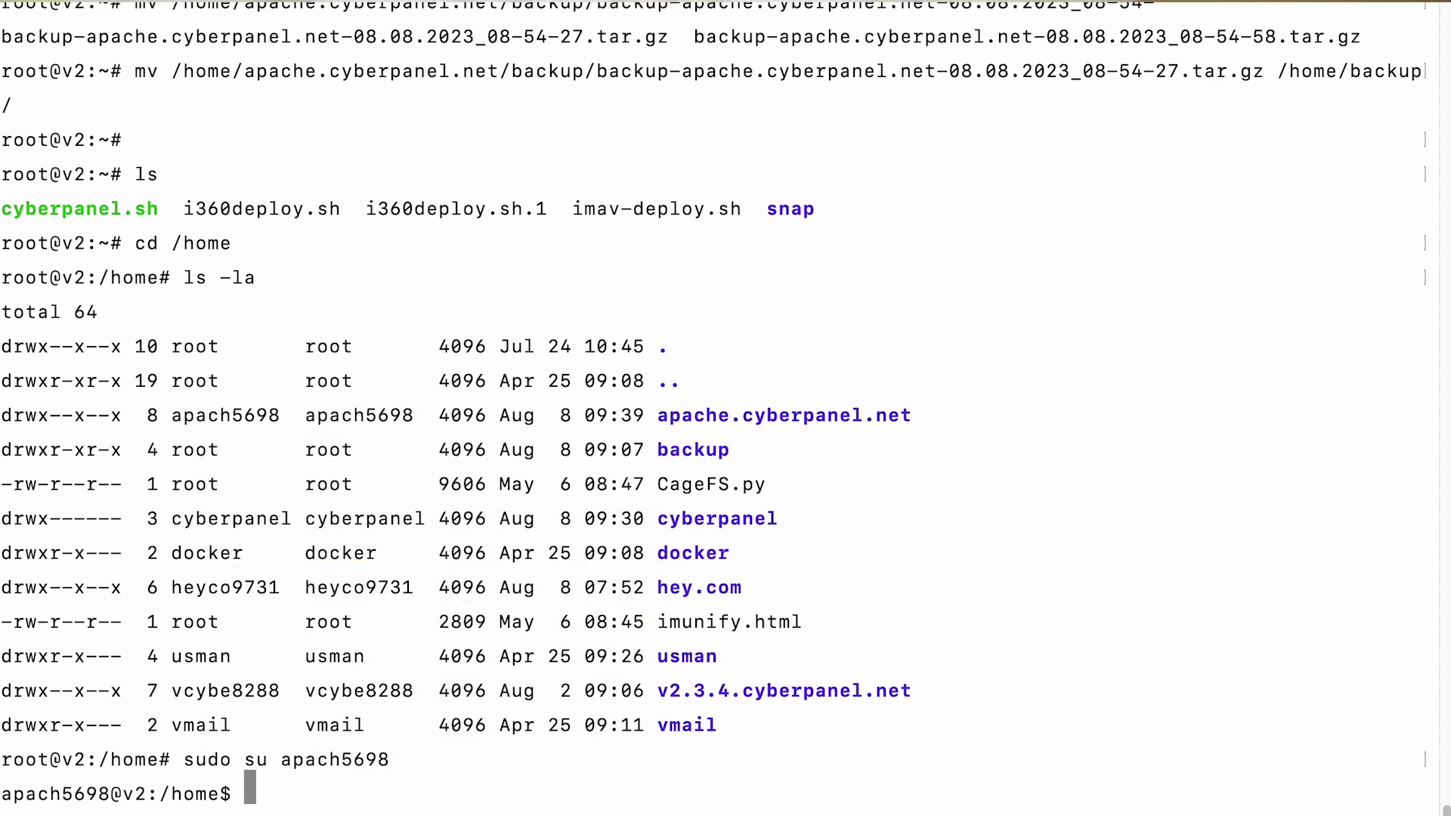
# Launch rclone config to show the existing meeting remote
pyautogui.doubleClick(72, 793)
pyautogui.write('rclone config')
pyautogui.press('Return')
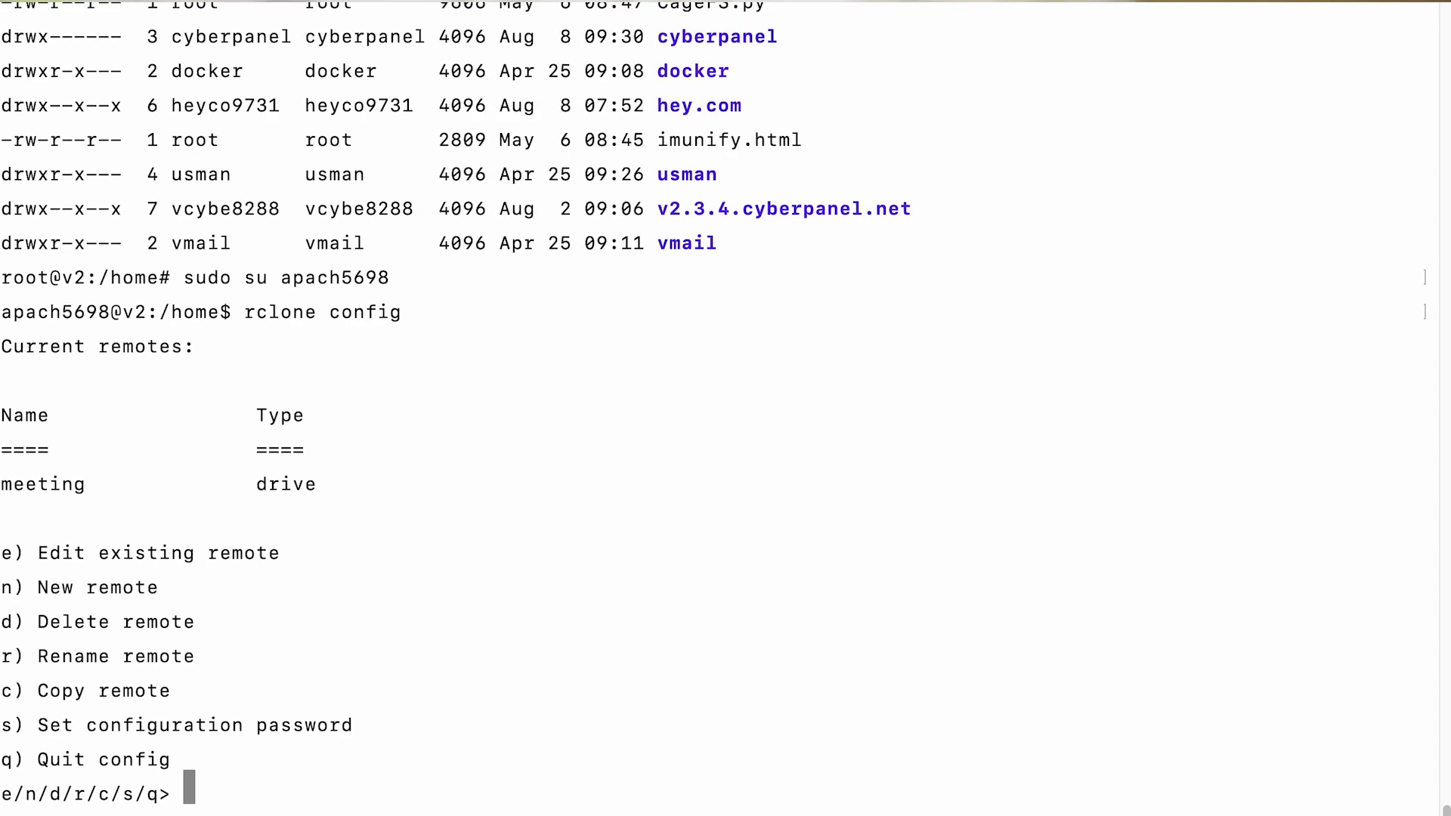
# Start a new rclone remote and enter its name
pyautogui.write('n')
pyautogui.press('Return')
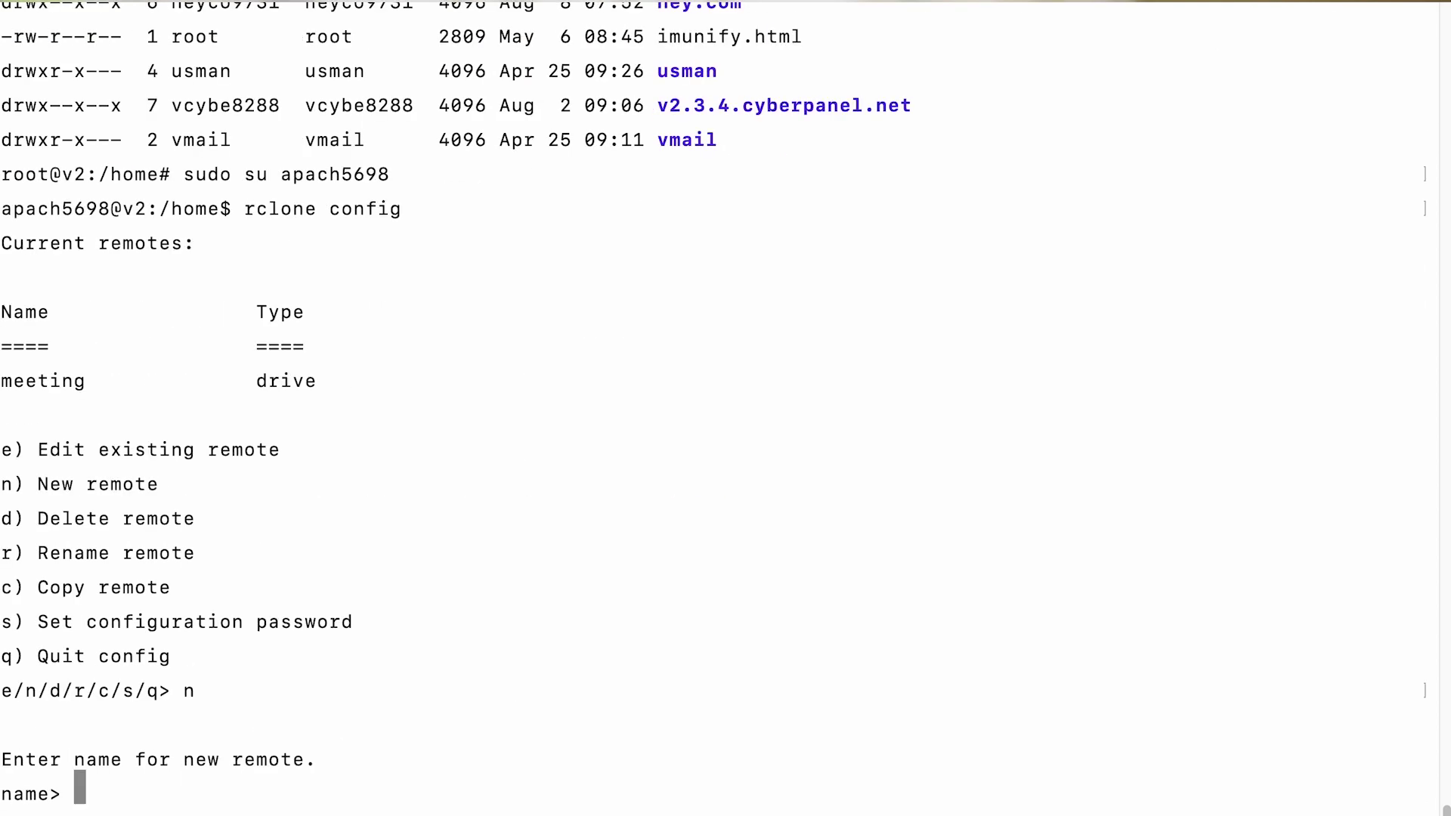
pyautogui.write('meeting_usman')
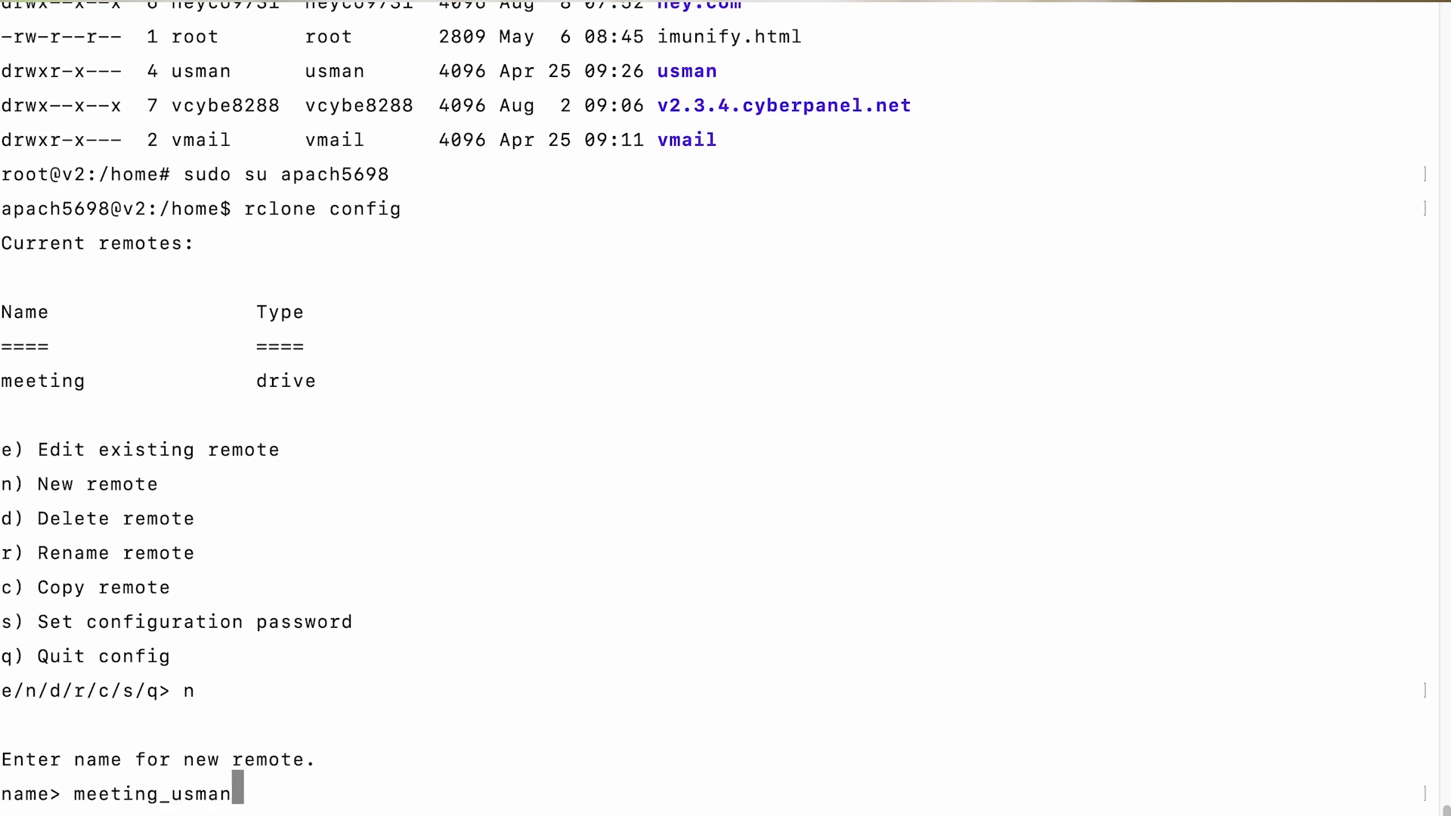
pyautogui.press('Return')
# Choose storage 5 (Amazon S3), provider 1 (AWS), and default env_auth for manual credentials
pyautogui.scroll(3, 361, 535)
pyautogui.scroll(15, 360, 529)
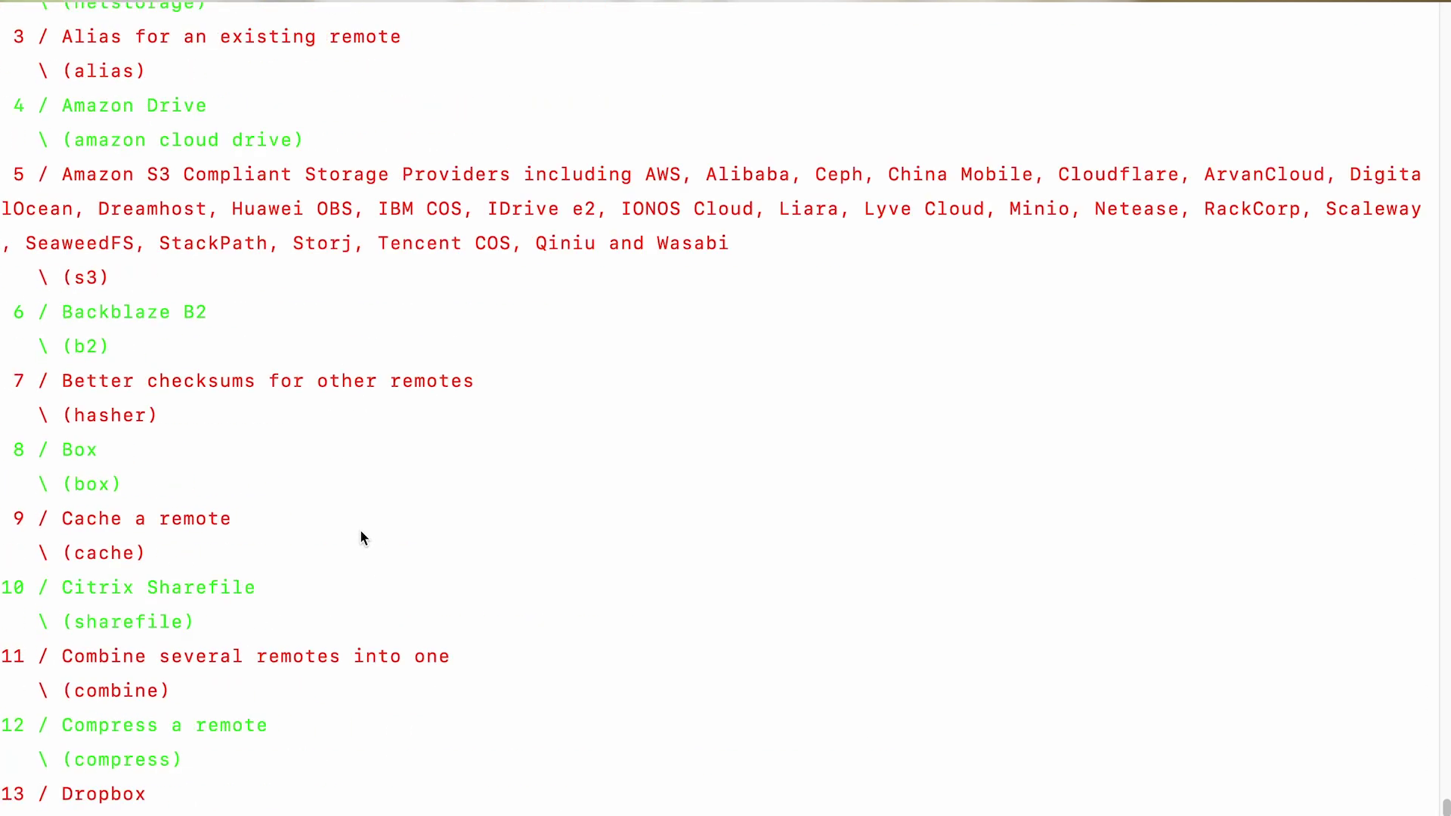
pyautogui.scroll(-2, 359, 529)
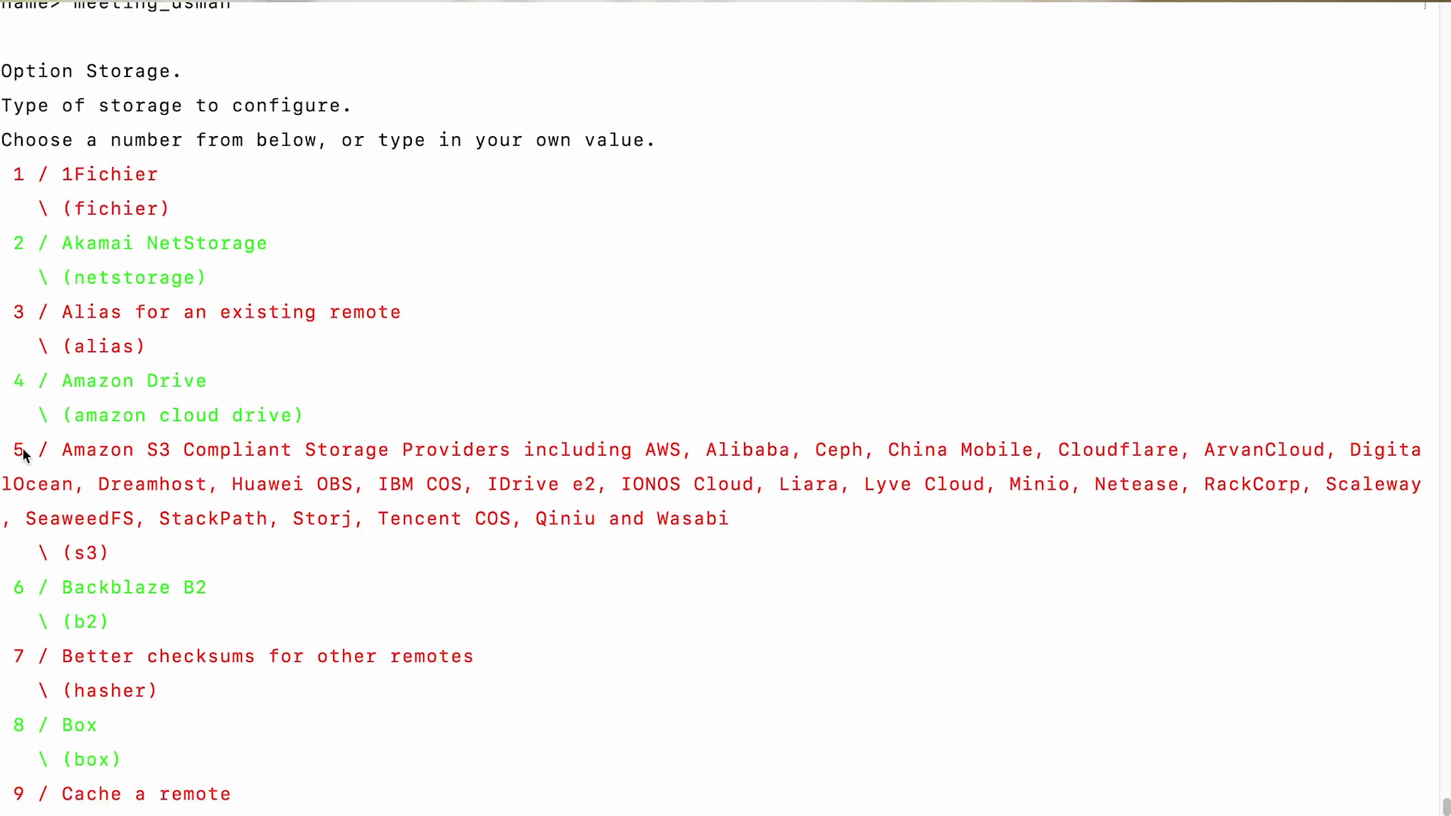
pyautogui.scroll(-20, 612, 615)
pyautogui.write('5')
pyautogui.press('Return')
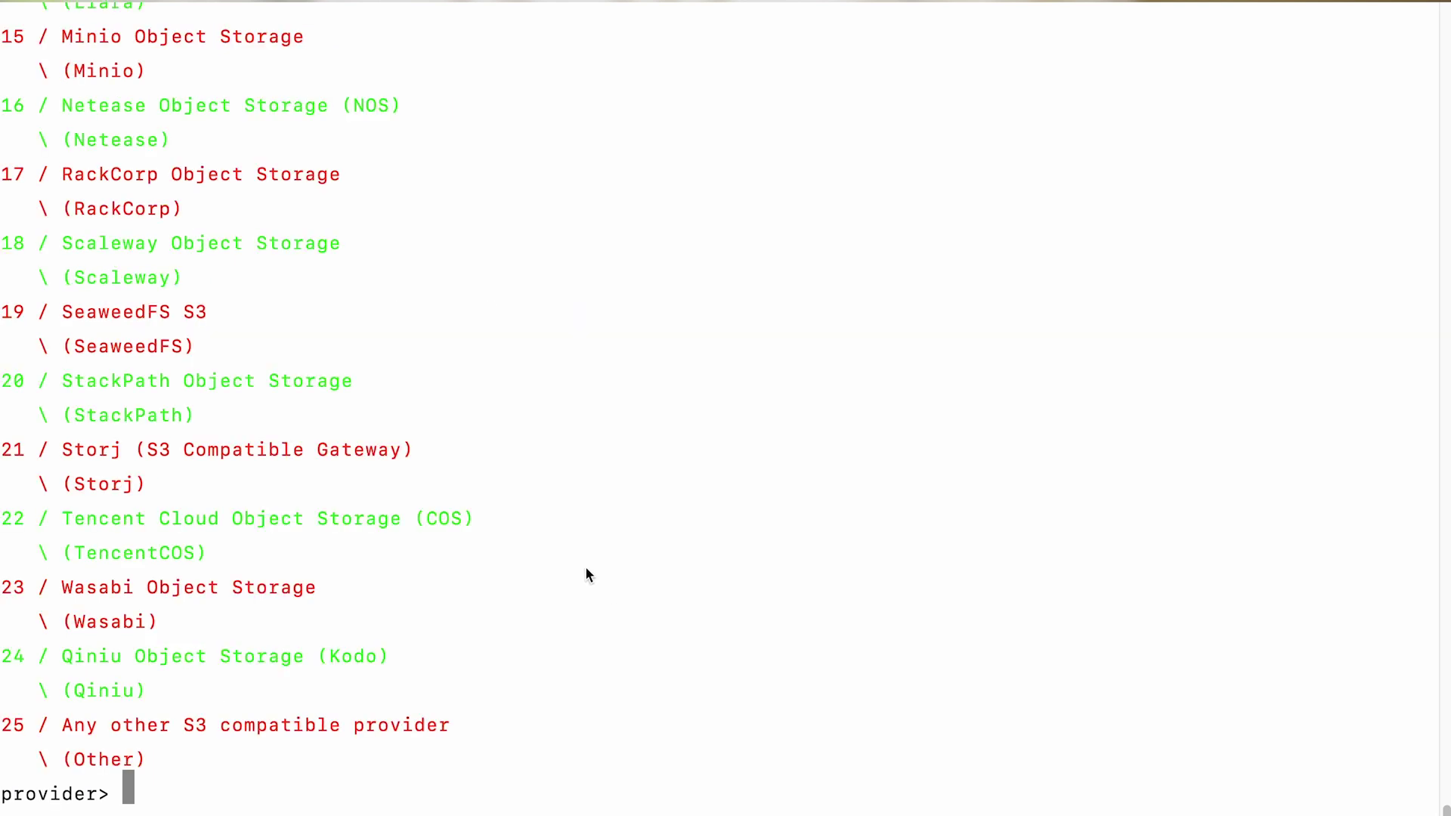
pyautogui.scroll(15, 559, 574)
pyautogui.scroll(-2, 151, 620)
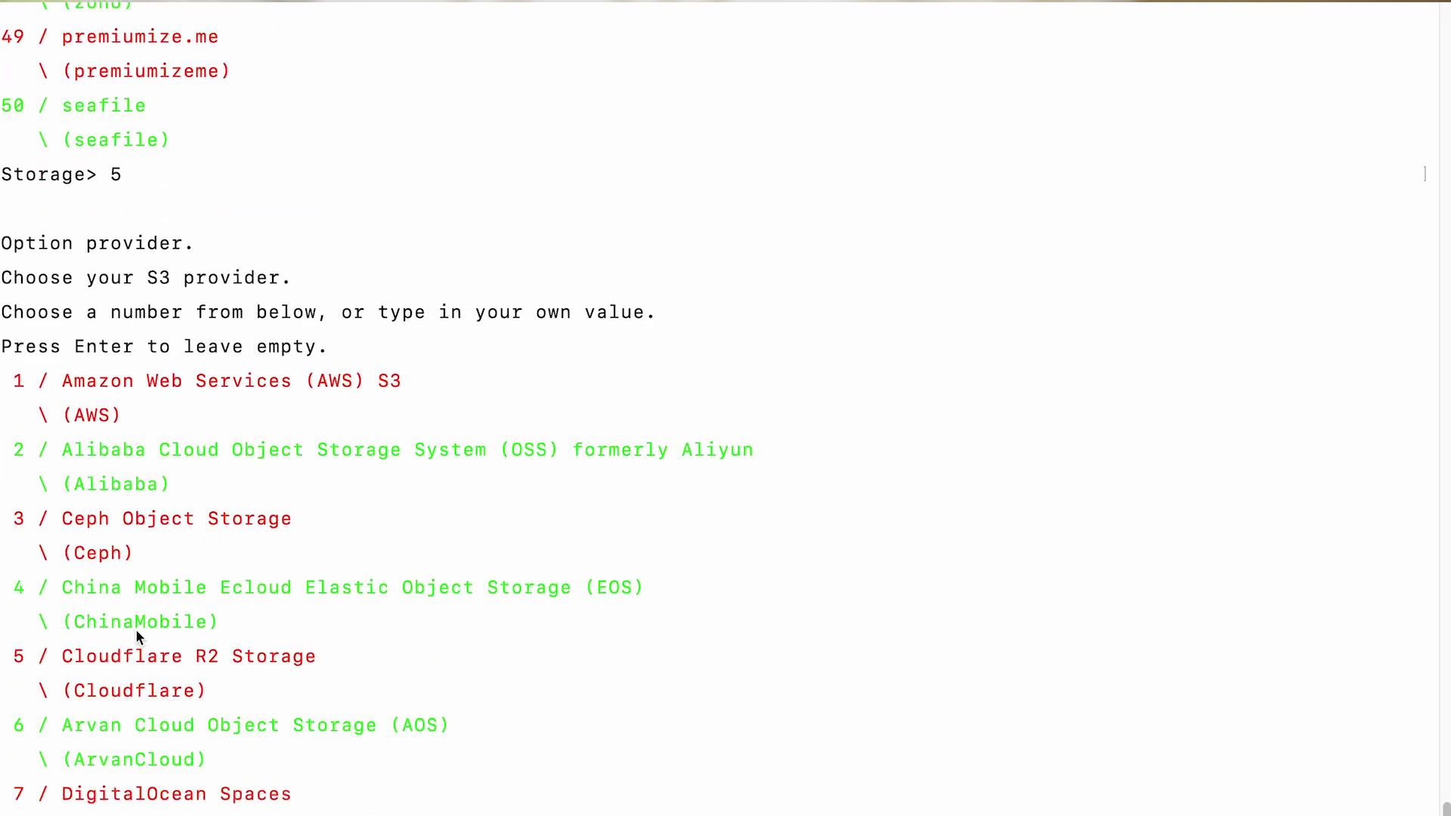
pyautogui.scroll(-13, 453, 605)
pyautogui.write('1')
pyautogui.press('Return')
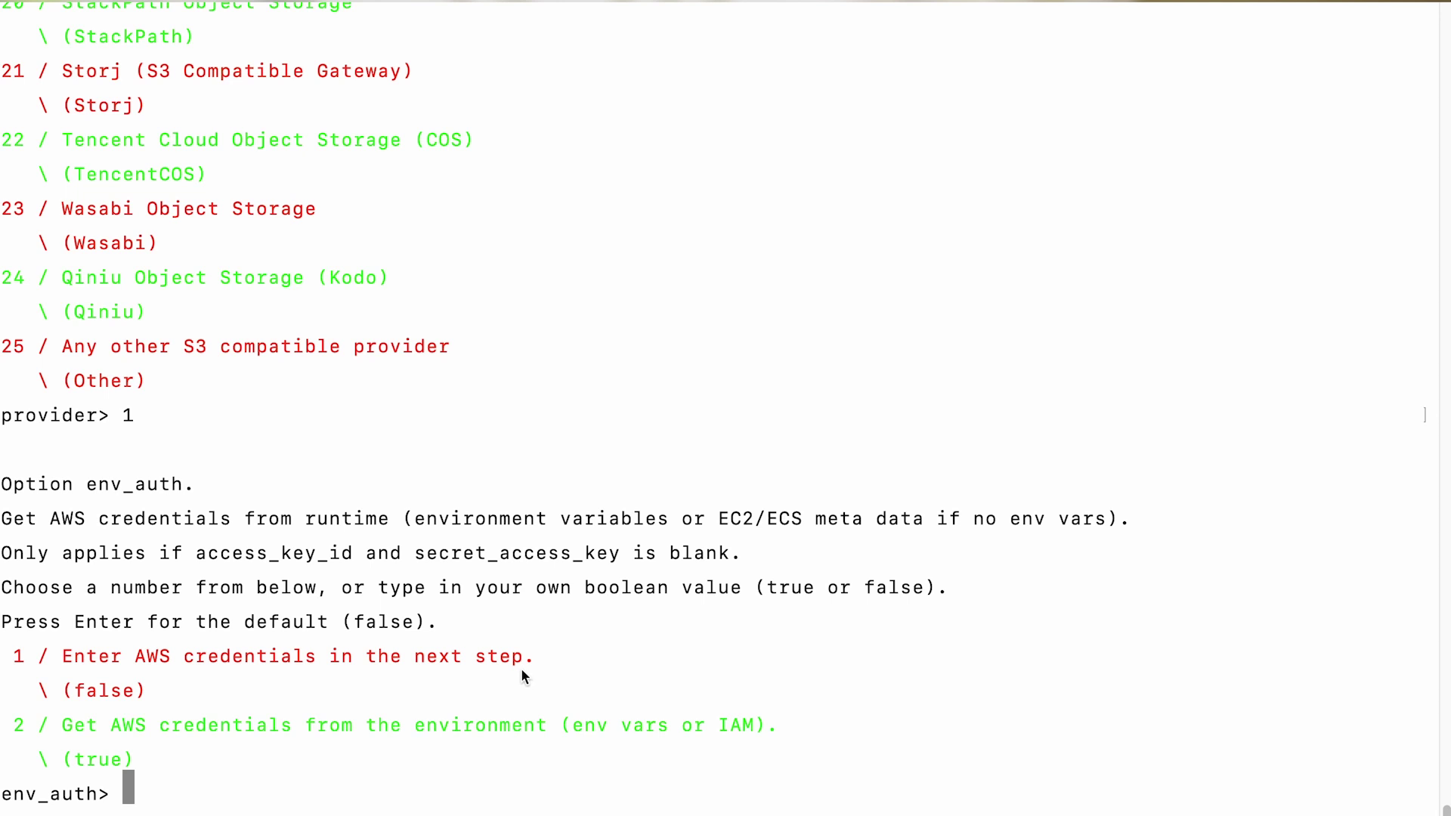
pyautogui.press('Return')
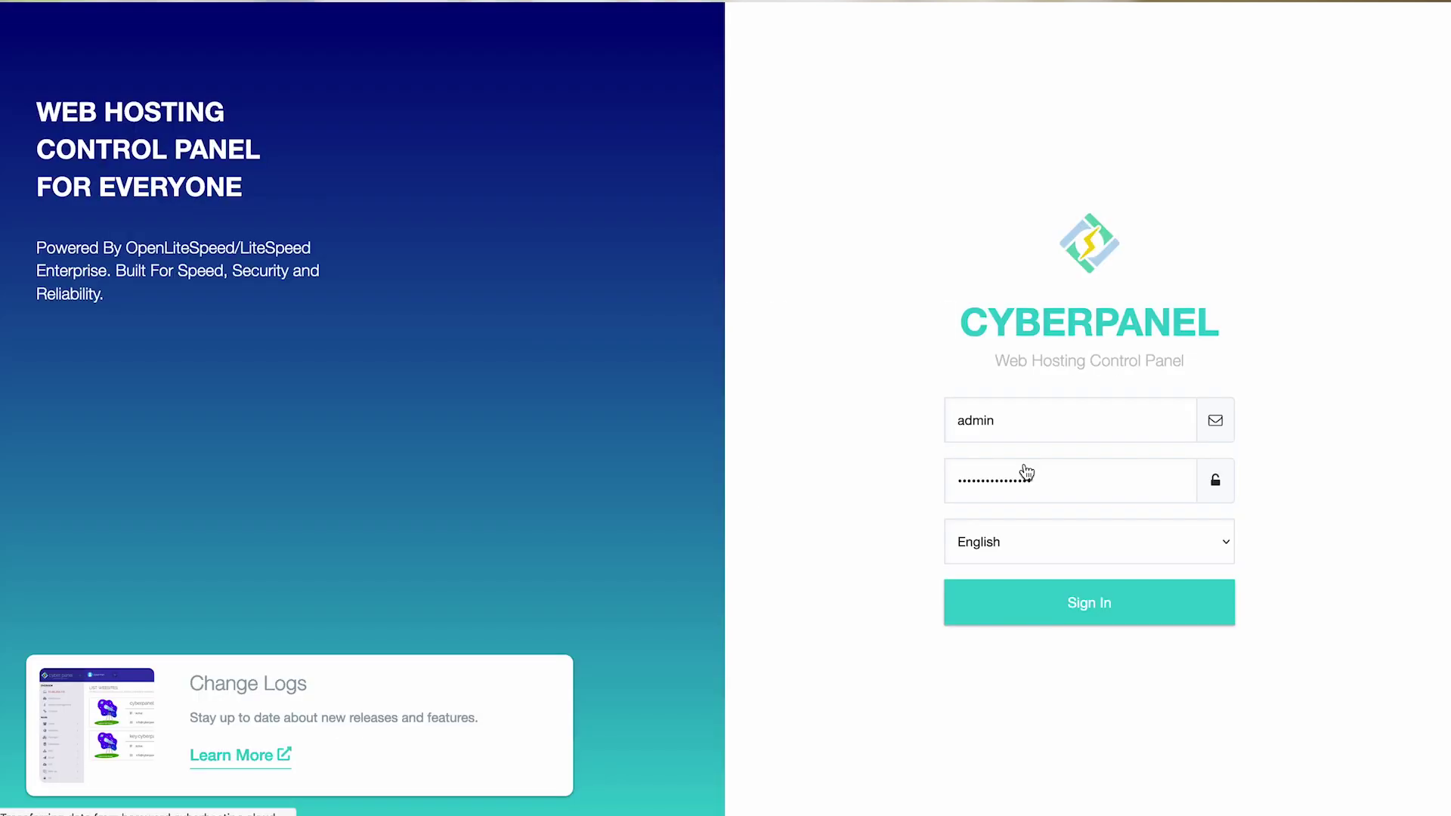
# Sign in and open bmbholidays.com's .config/rclone/rclone.conf in the code editor
pyautogui.press('Return')
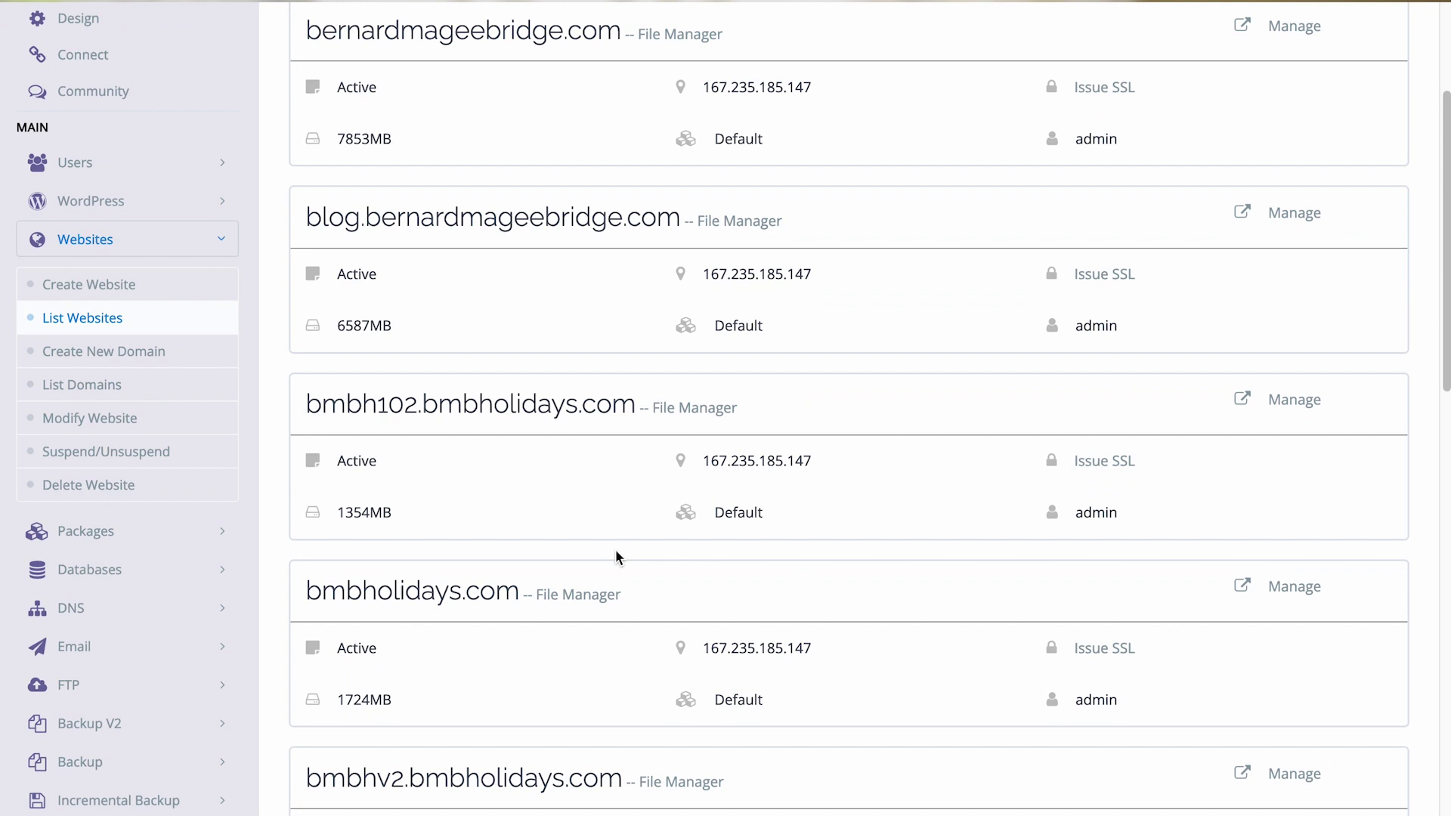
pyautogui.click(578, 595)
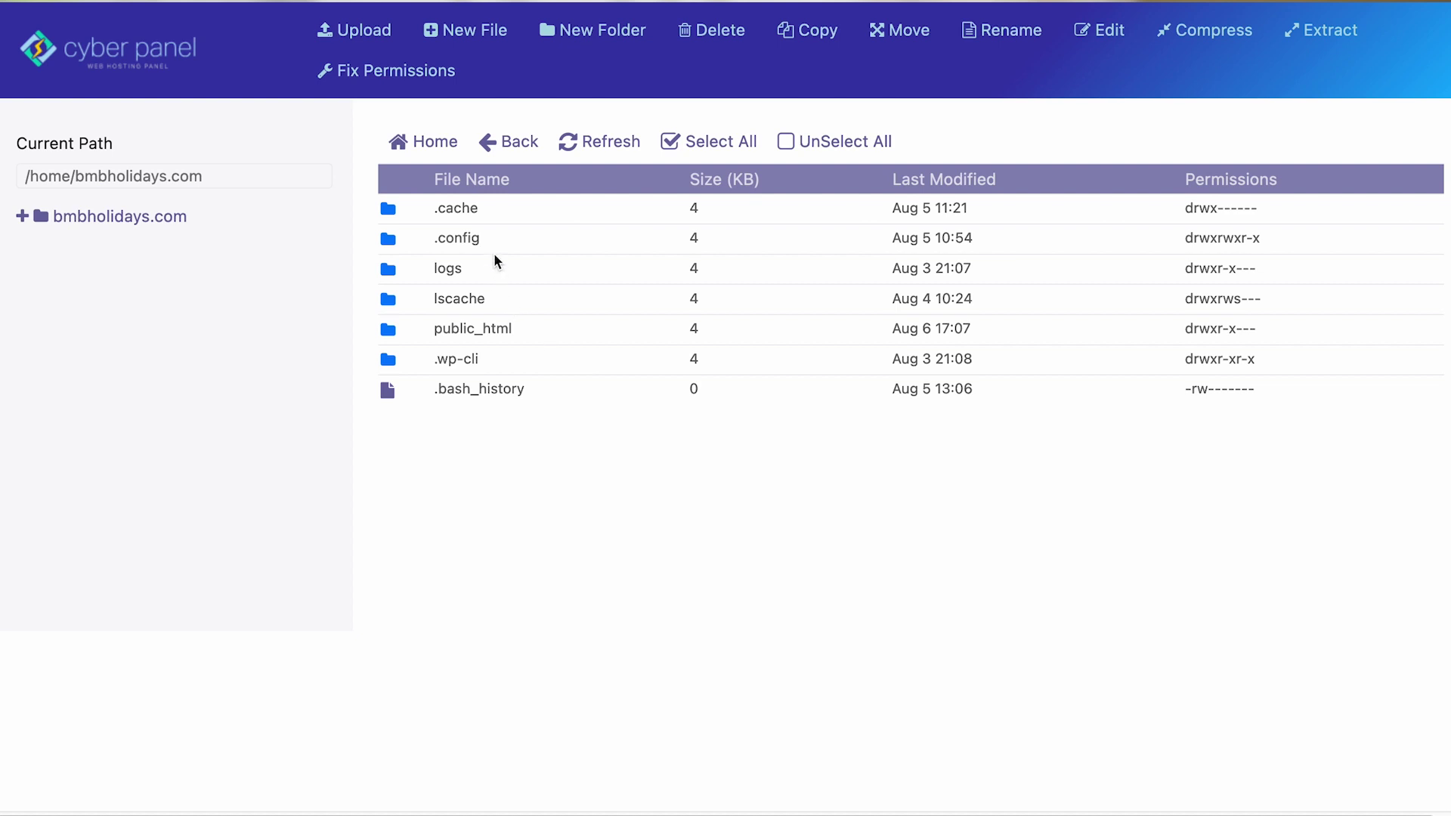
pyautogui.doubleClick(476, 239)
pyautogui.doubleClick(464, 209)
pyautogui.rightClick(464, 208)
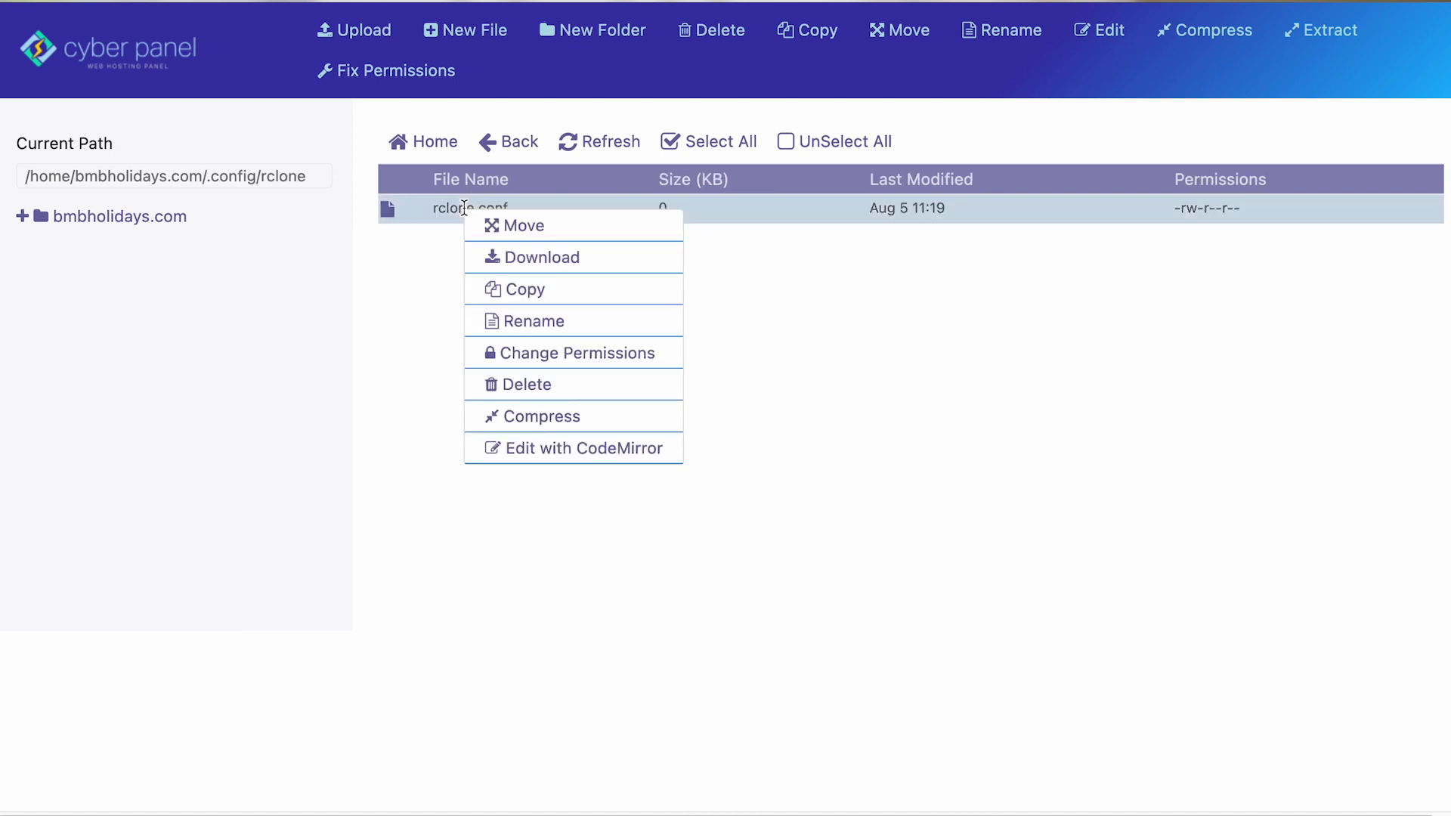
pyautogui.click(580, 450)
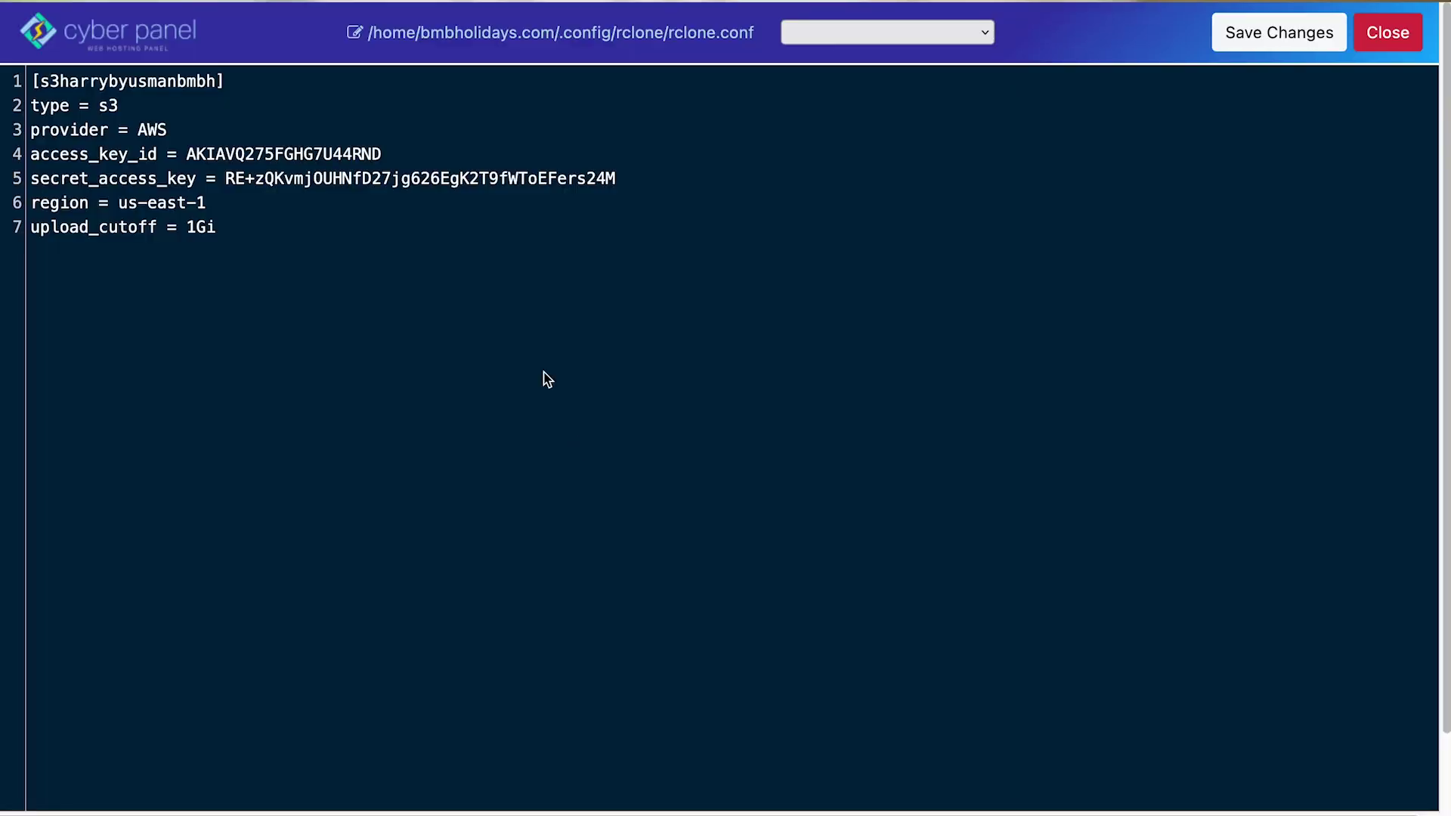
# Copy the access_key_id value from line 4 of rclone.conf
pyautogui.doubleClick(298, 154)
pyautogui.rightClick(298, 154)
pyautogui.click(332, 236)
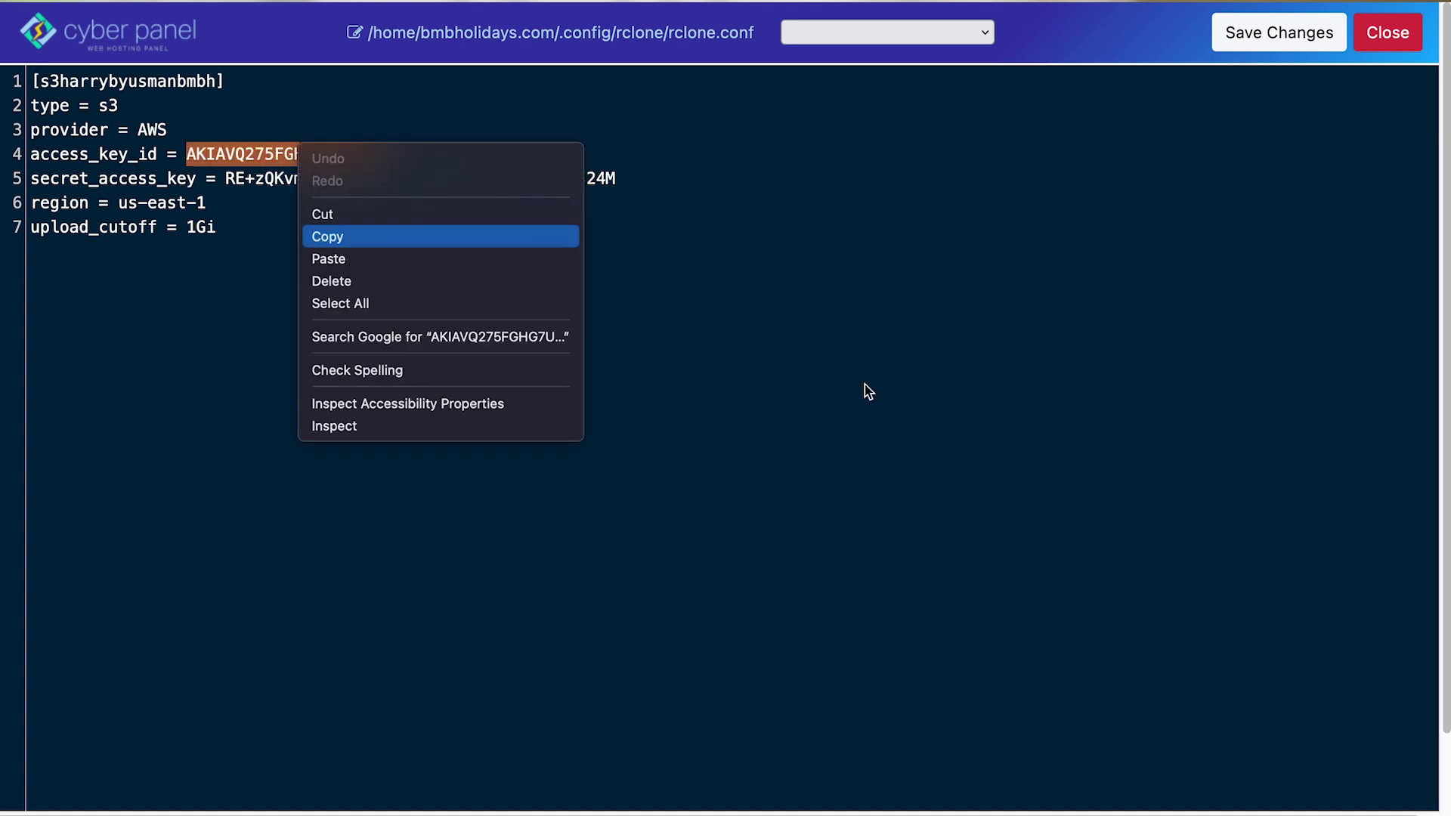
# Paste the copied access key at rclone's access key prompt and submit it
pyautogui.press('super+Tab')
pyautogui.rightClick(536, 559)
pyautogui.click(564, 599)
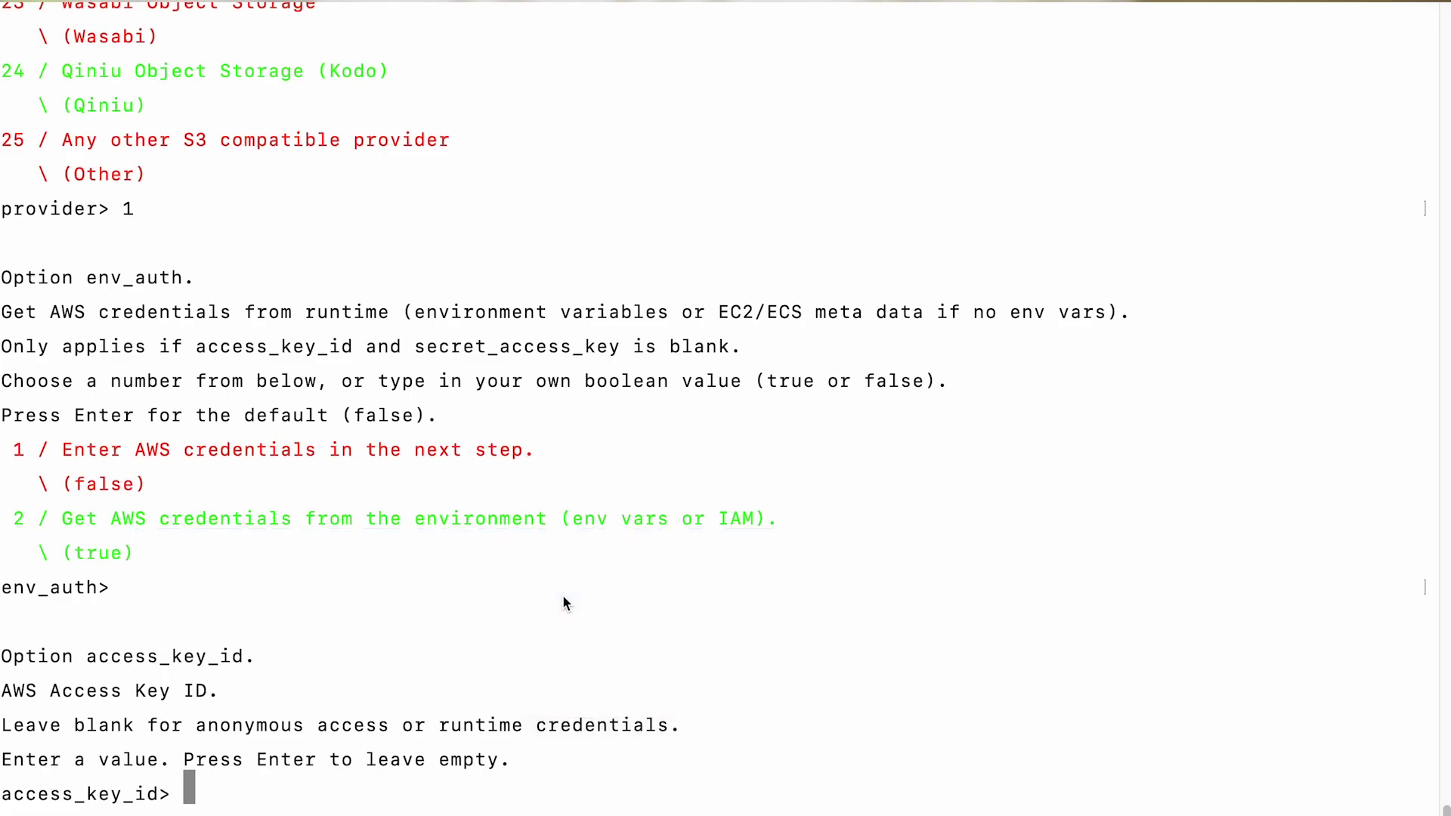
pyautogui.press('Return')
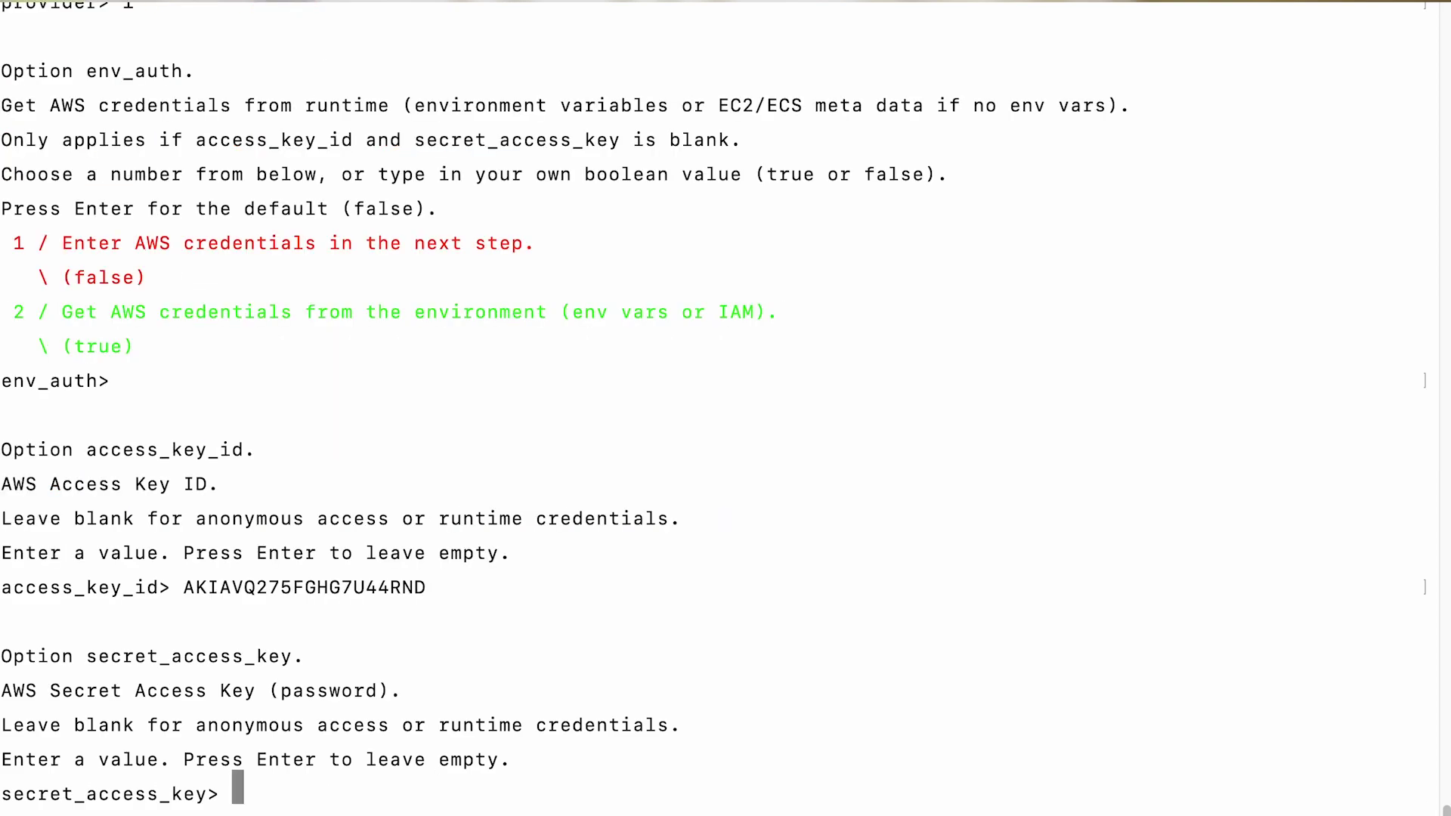
# Copy the secret key from rclone.conf and enter it at the secret key prompt
pyautogui.press('super+Tab')
pyautogui.click(280, 176)
pyautogui.doubleClick(280, 175)
pyautogui.moveTo(226, 179); pyautogui.dragTo(664, 178)
pyautogui.press('super+c')
pyautogui.press('super+Tab')
pyautogui.rightClick(602, 736)
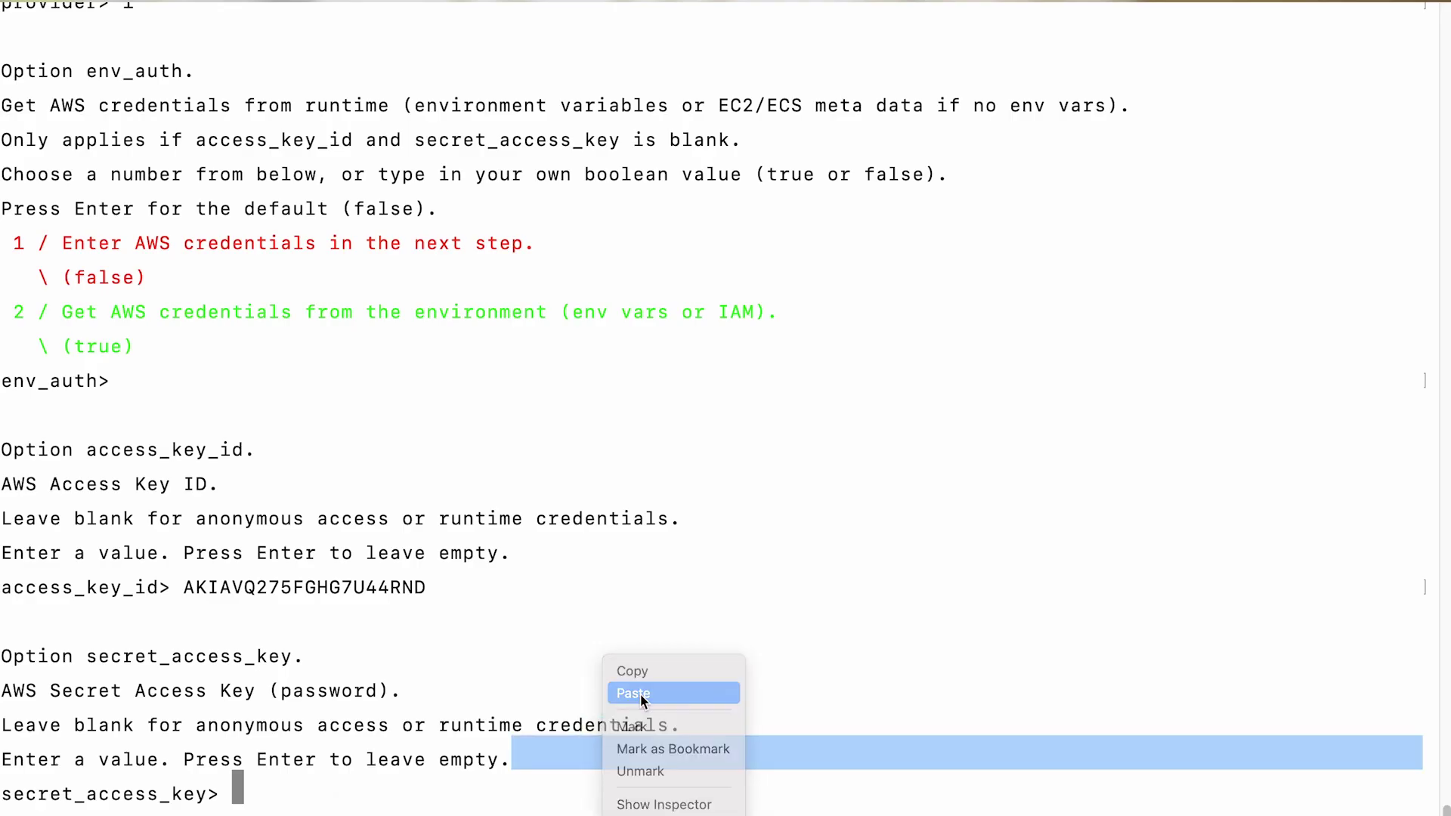
pyautogui.click(641, 694)
pyautogui.press('Return')
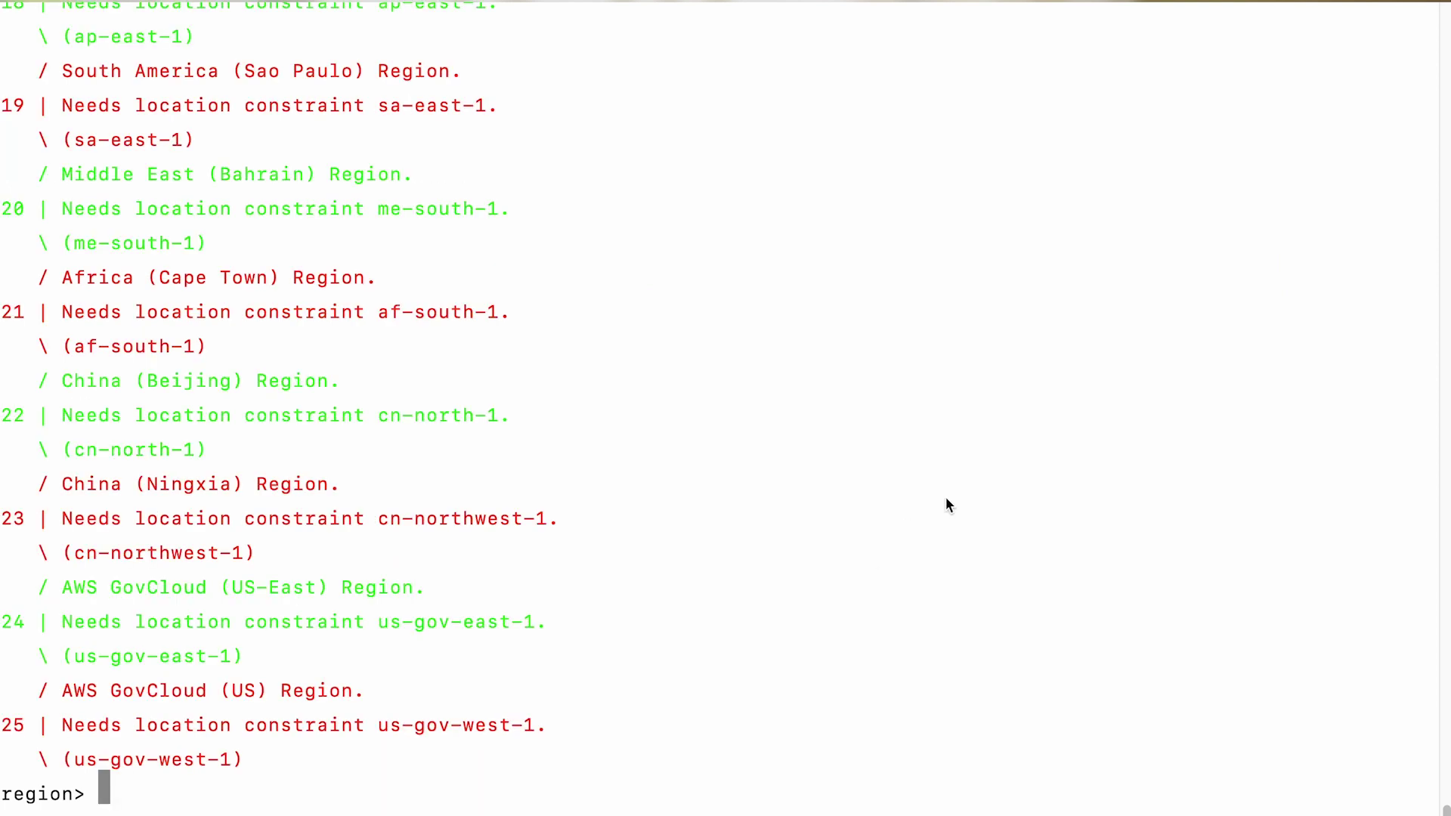
# Choose region 1 (us-east-1) and leave the endpoint empty
pyautogui.scroll(15, 946, 500)
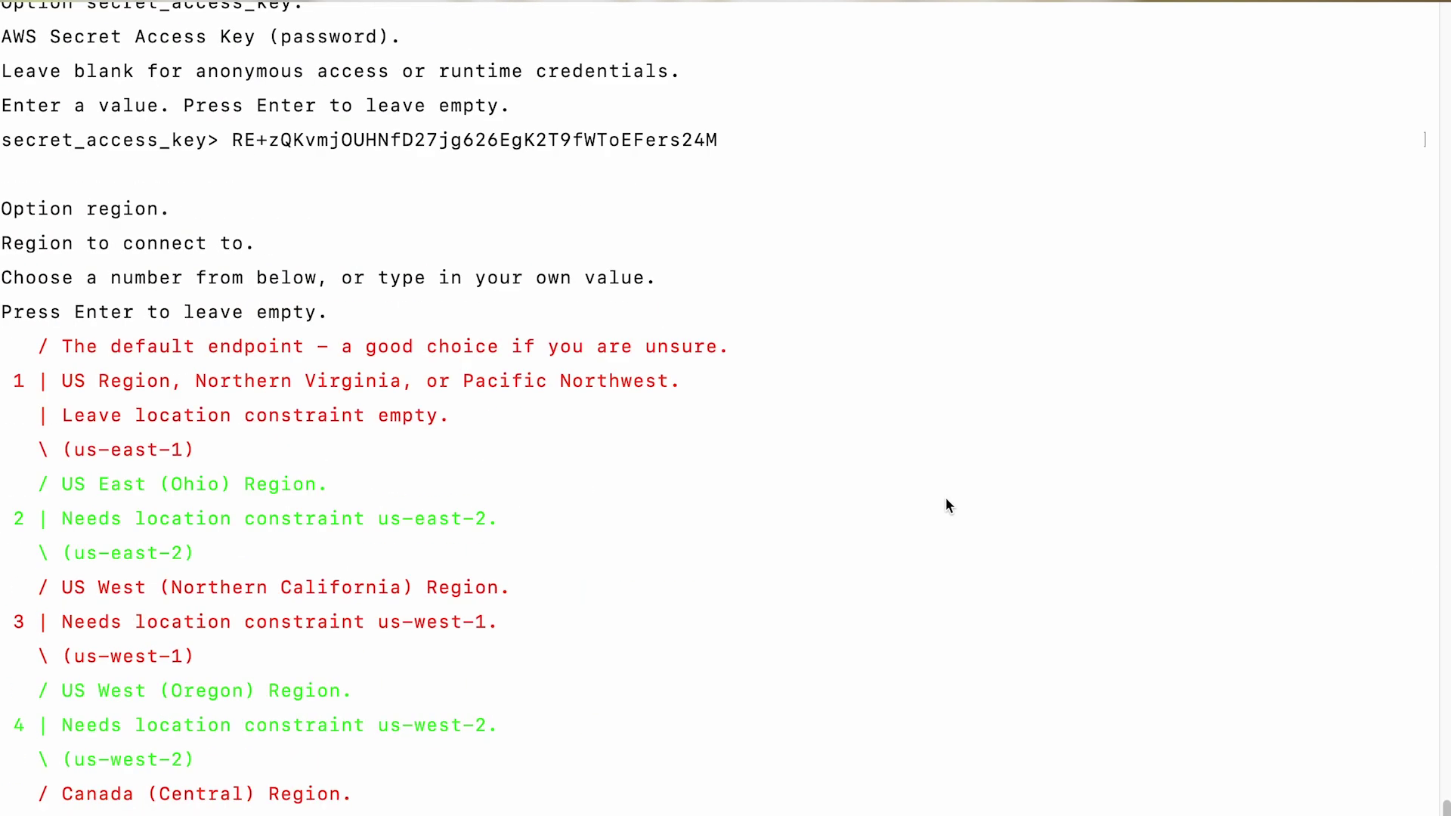
pyautogui.scroll(-15, 946, 504)
pyautogui.write('1')
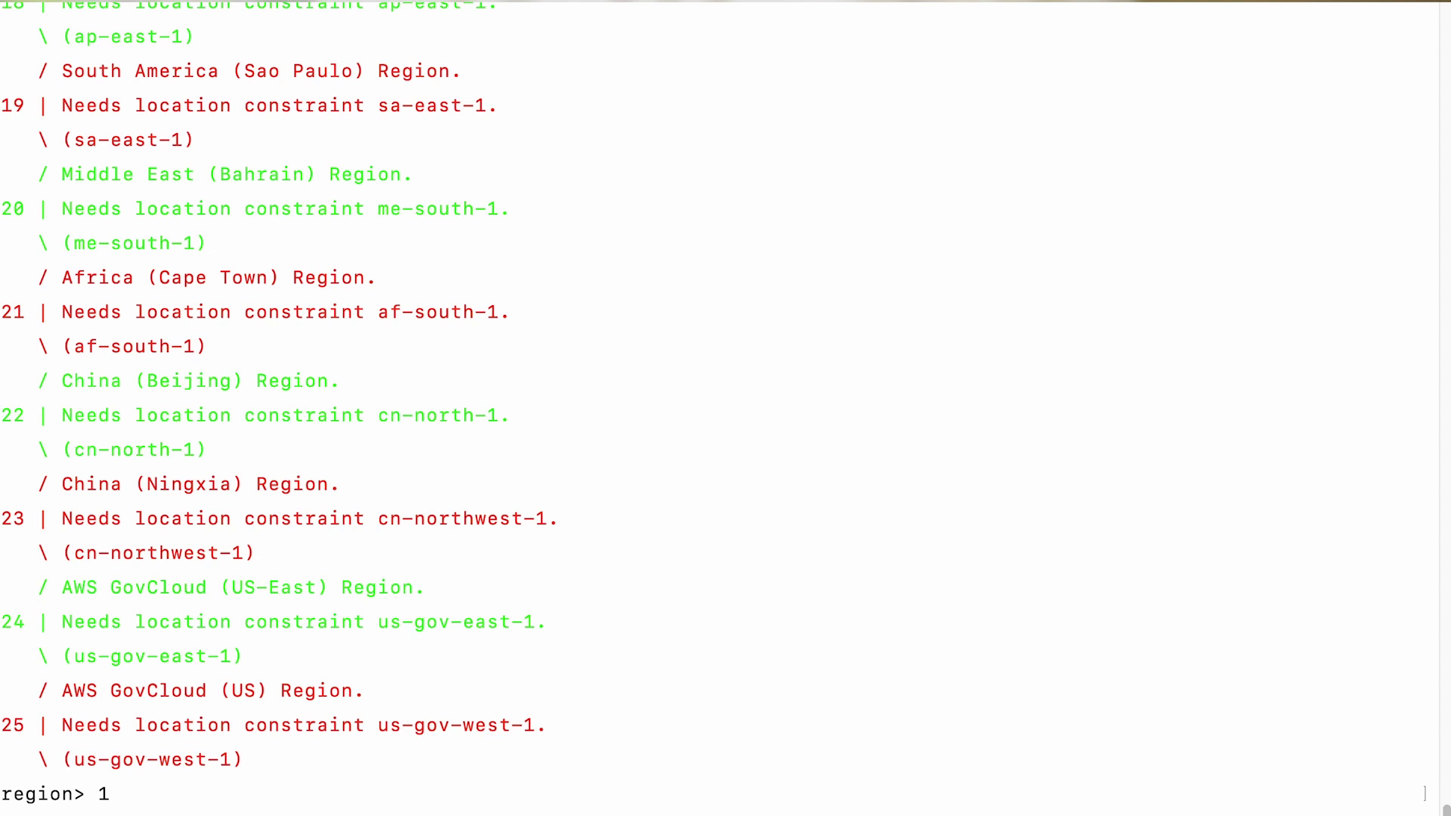
pyautogui.press('Return')
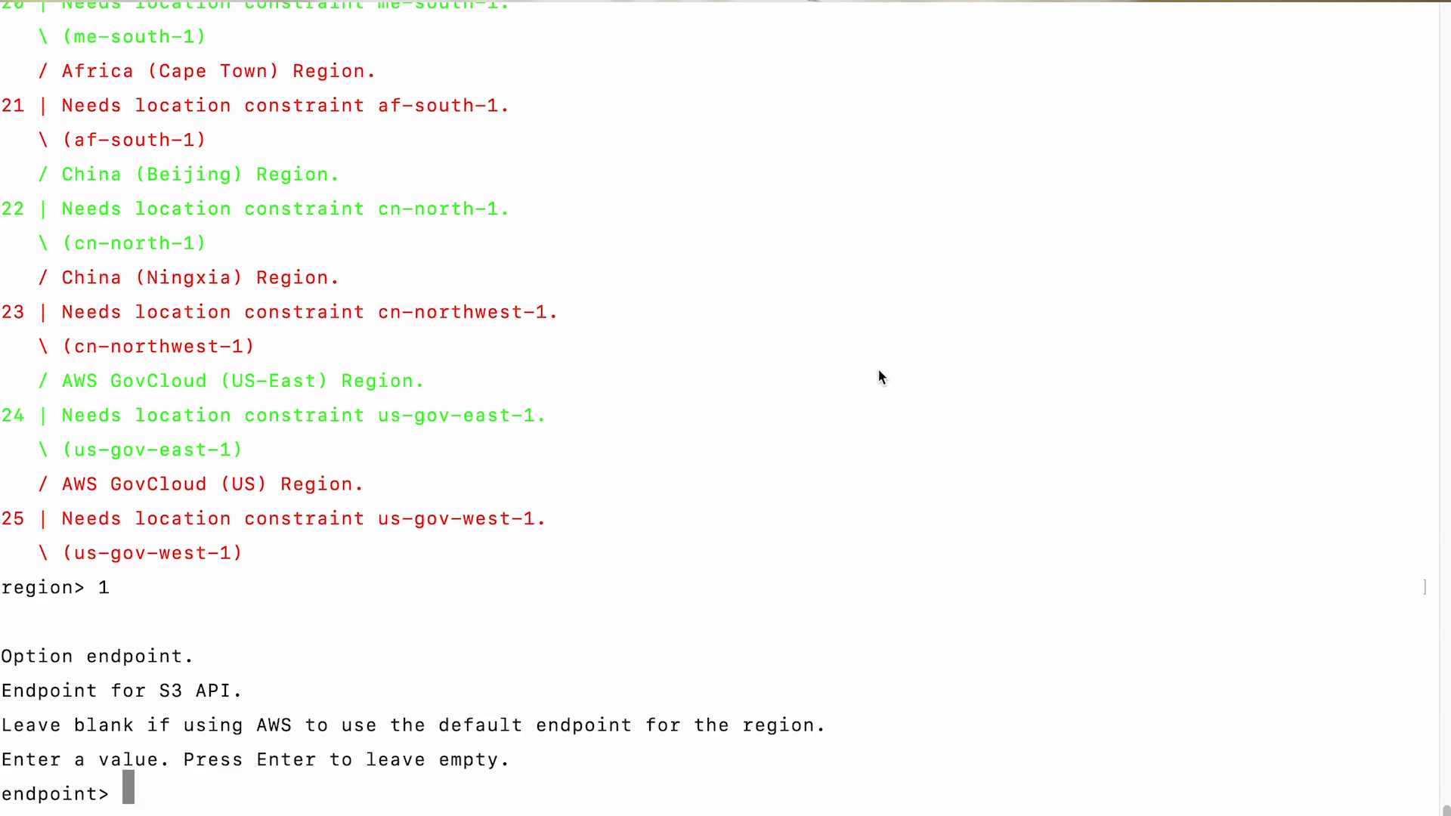
pyautogui.press('Return')
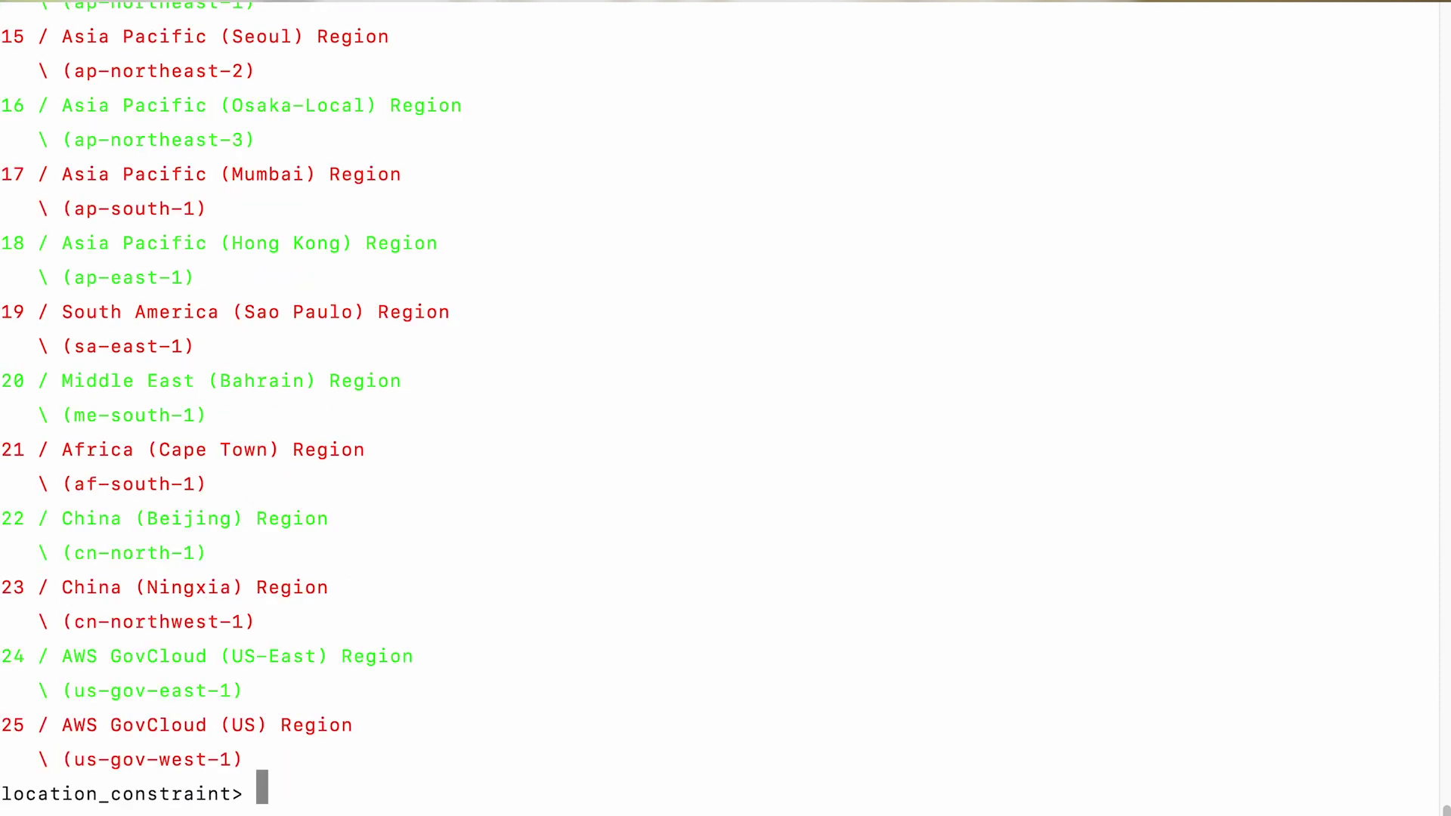
# Accept defaults for location, ACL, encryption, KMS and storage class, skip advanced config, and keep the remote
pyautogui.scroll(20, 709, 355)
pyautogui.scroll(-9, 709, 356)
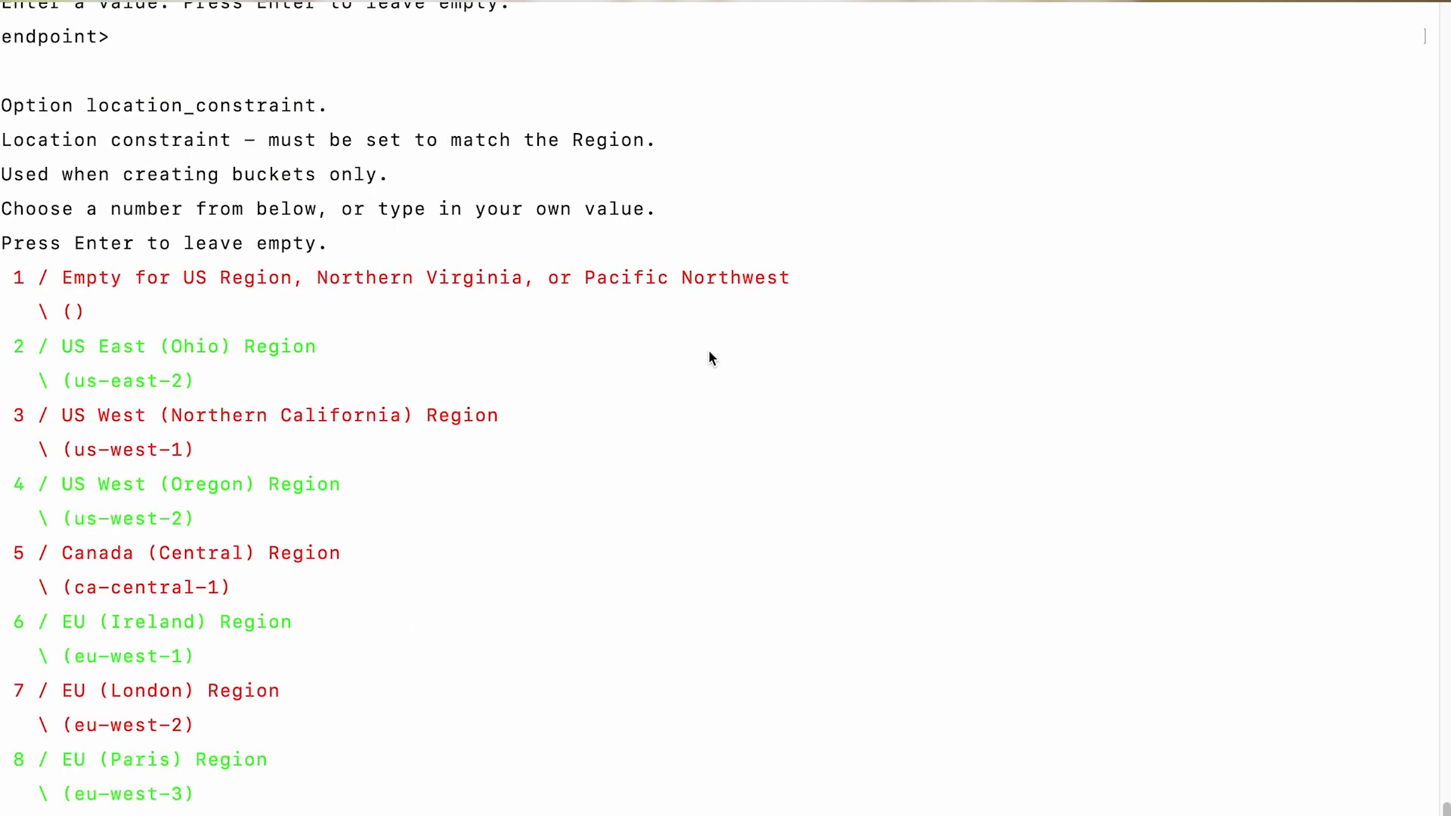
pyautogui.scroll(-10, 709, 359)
pyautogui.press('Return')
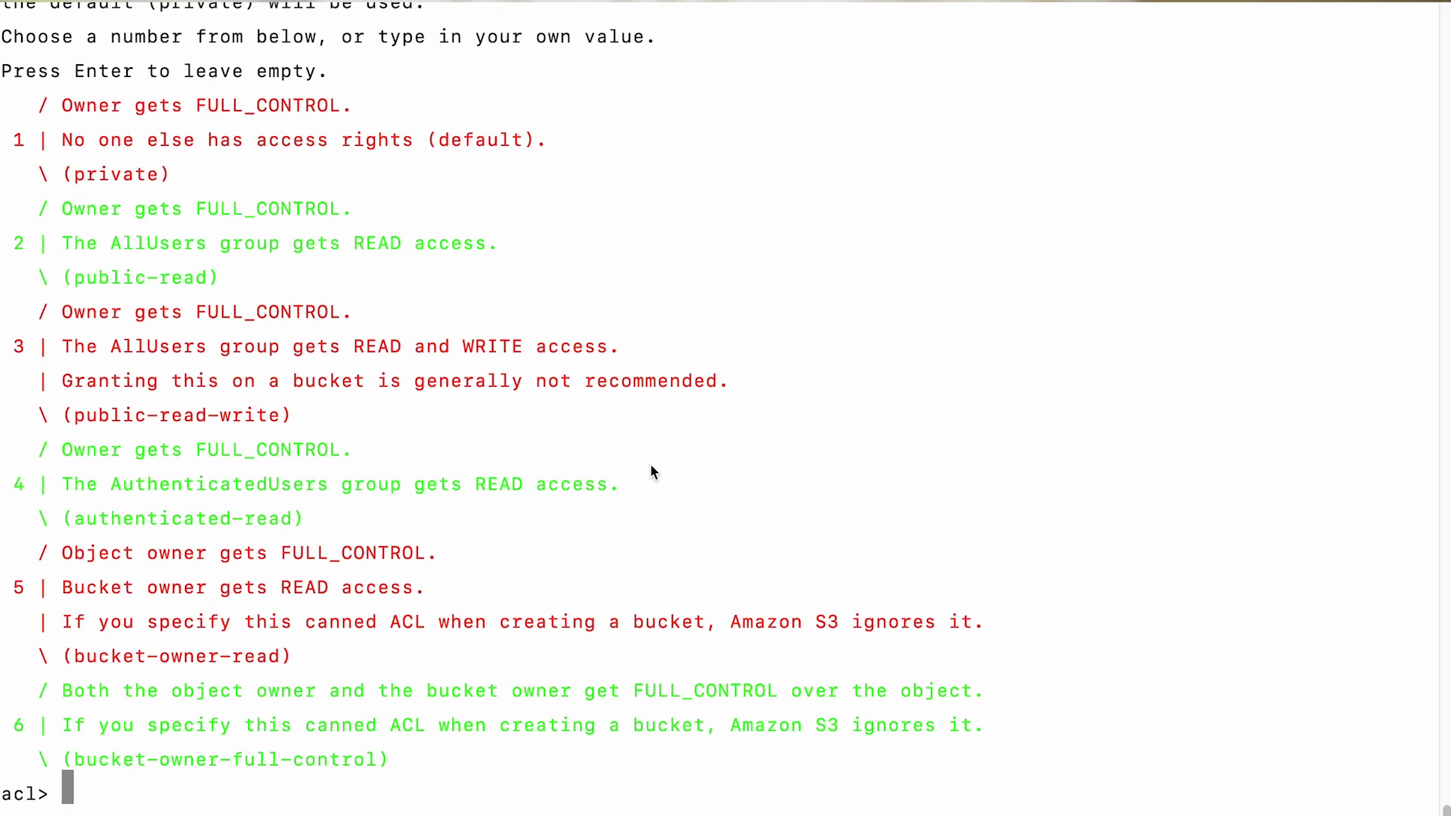
pyautogui.press('Return')
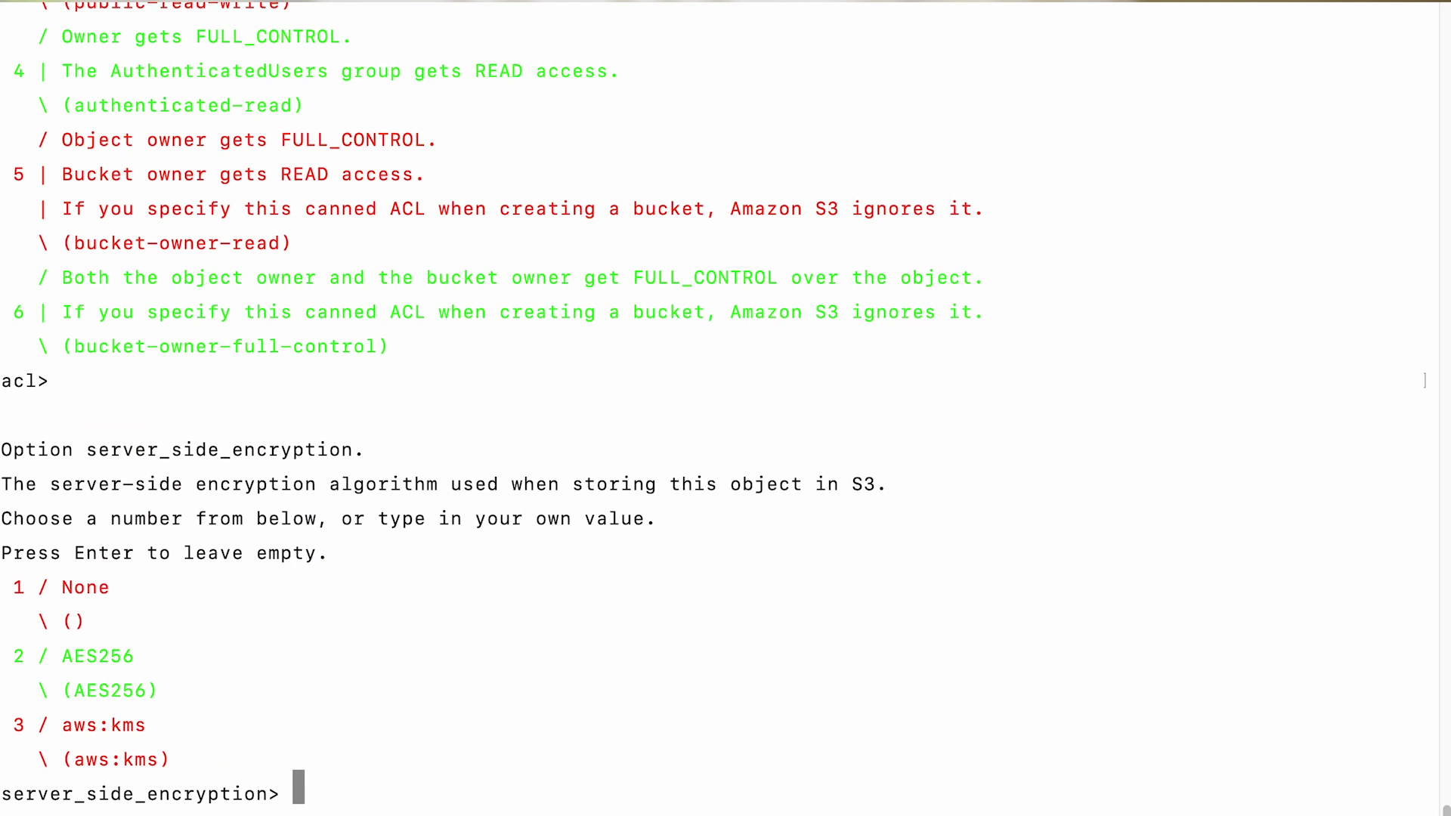
pyautogui.press('Return')
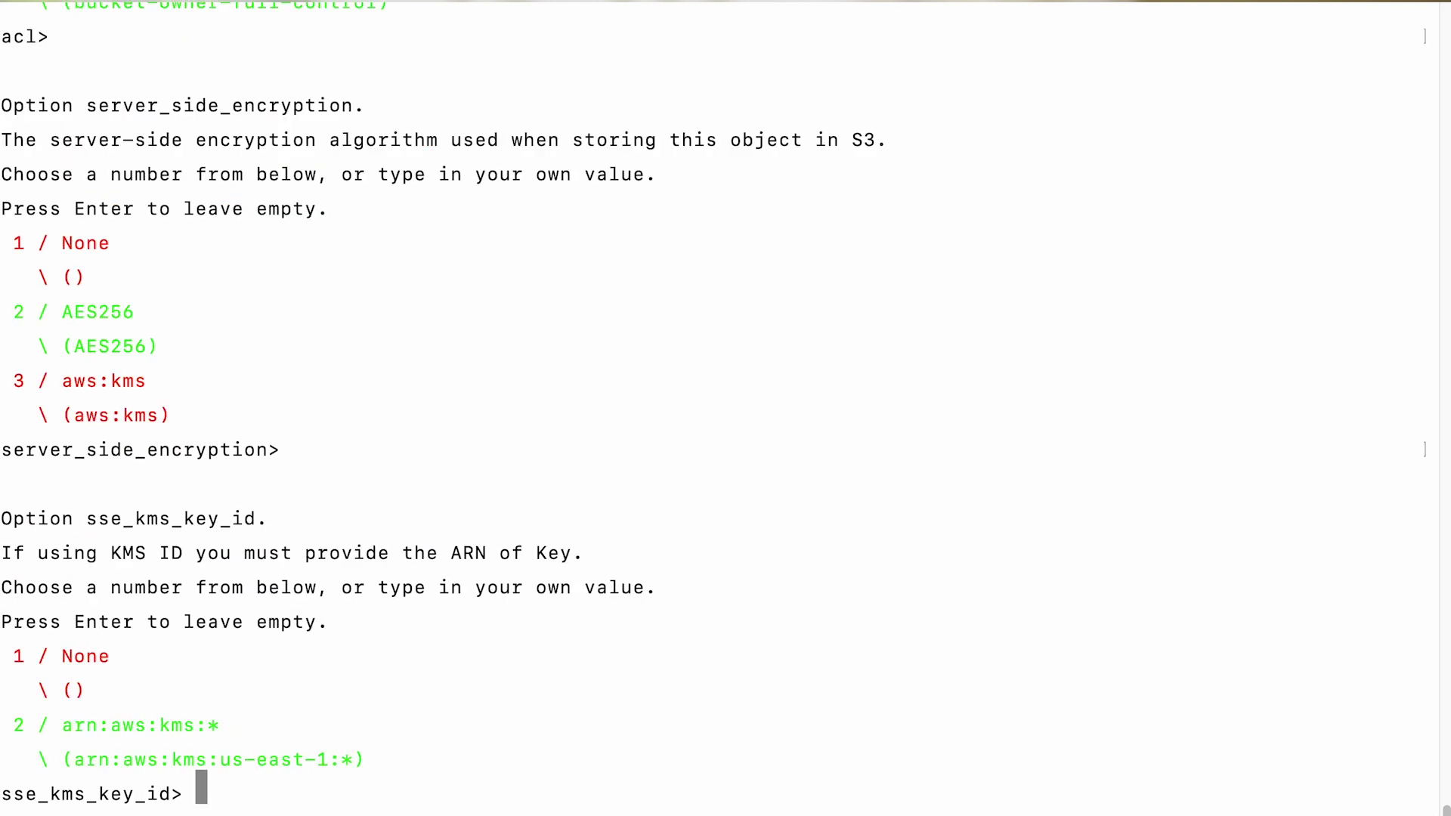
pyautogui.press('Return')
pyautogui.press('Return')
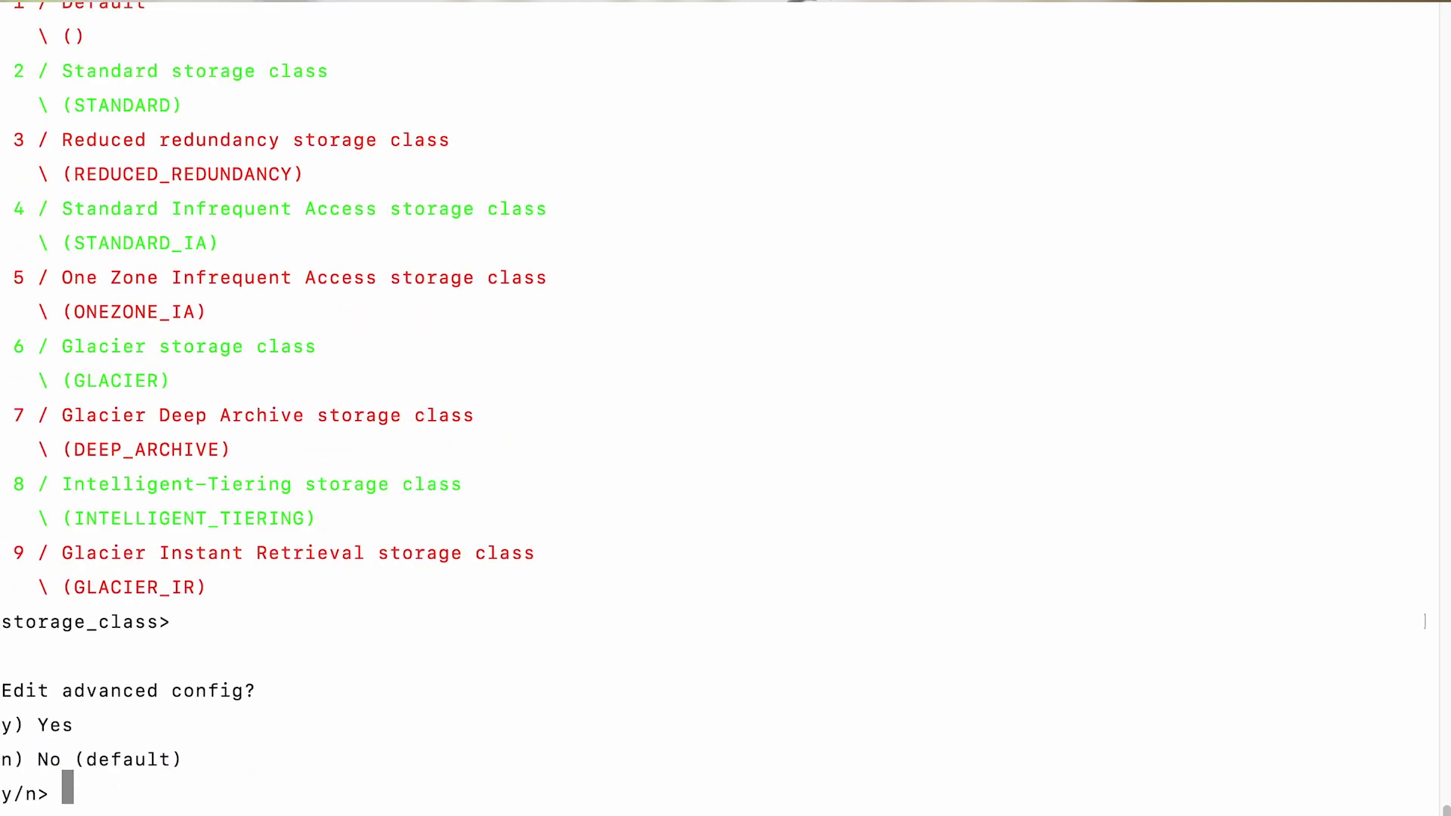
pyautogui.write('n')
pyautogui.press('Return')
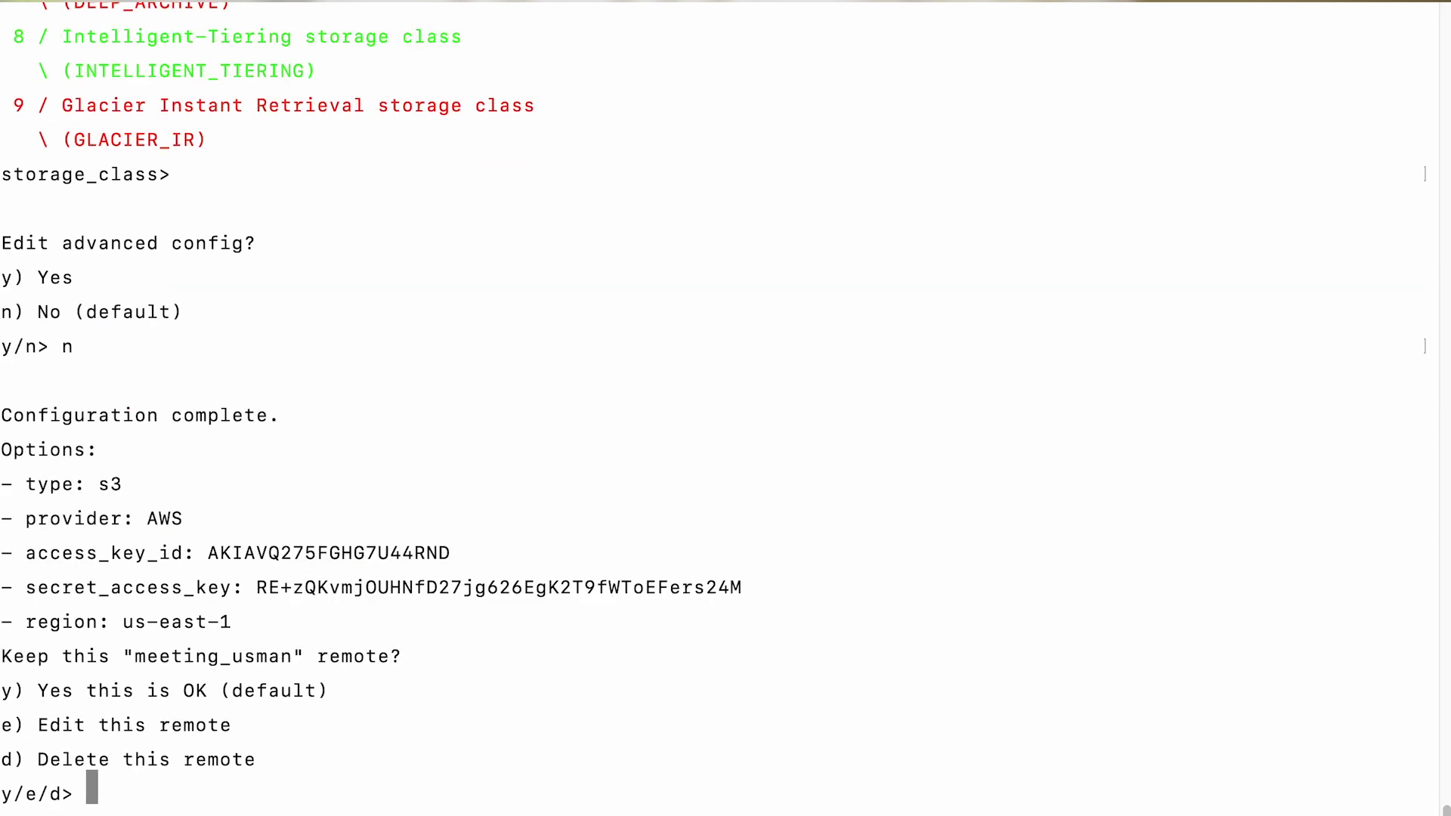
pyautogui.write('y')
pyautogui.press('Return')
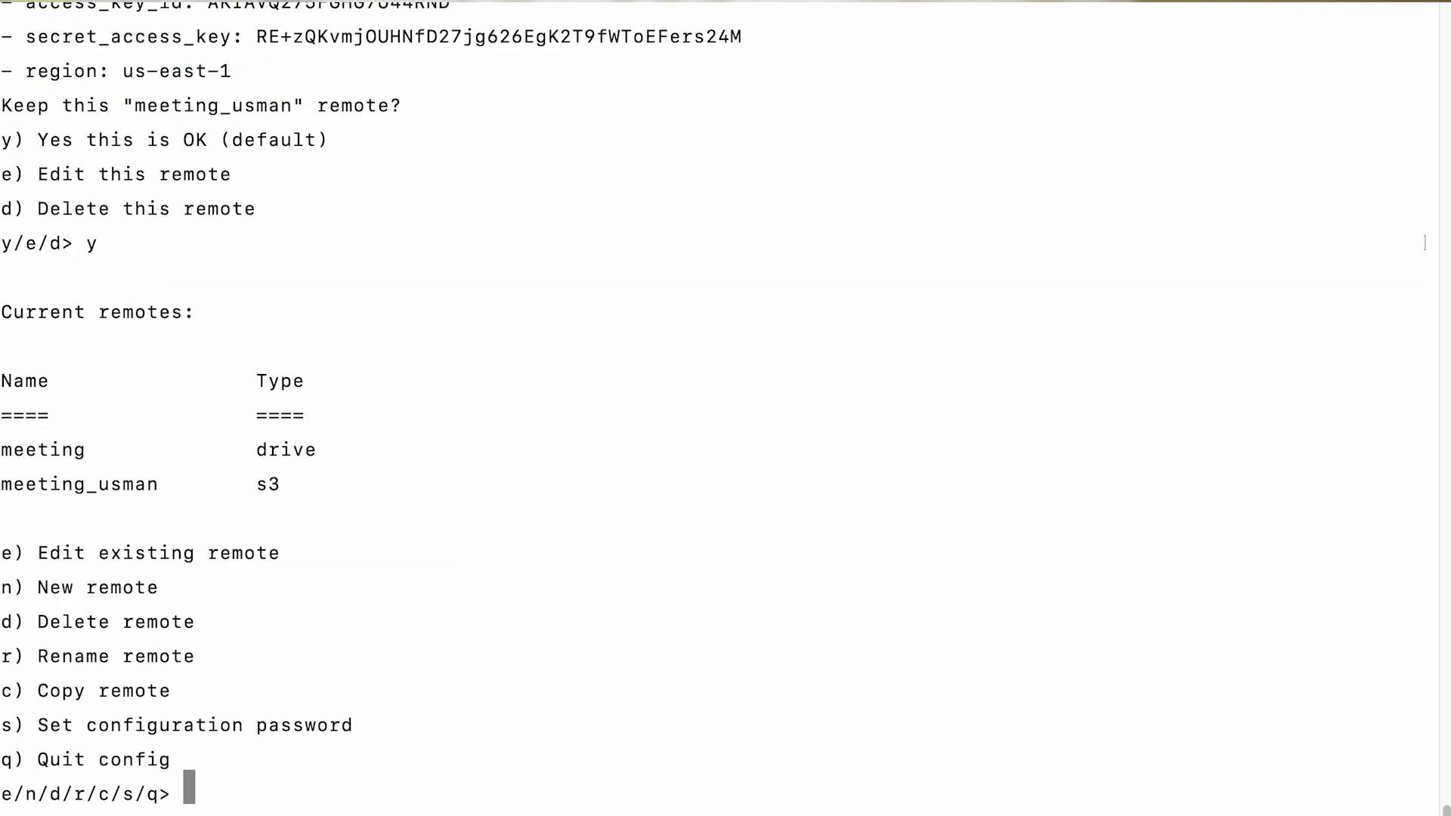